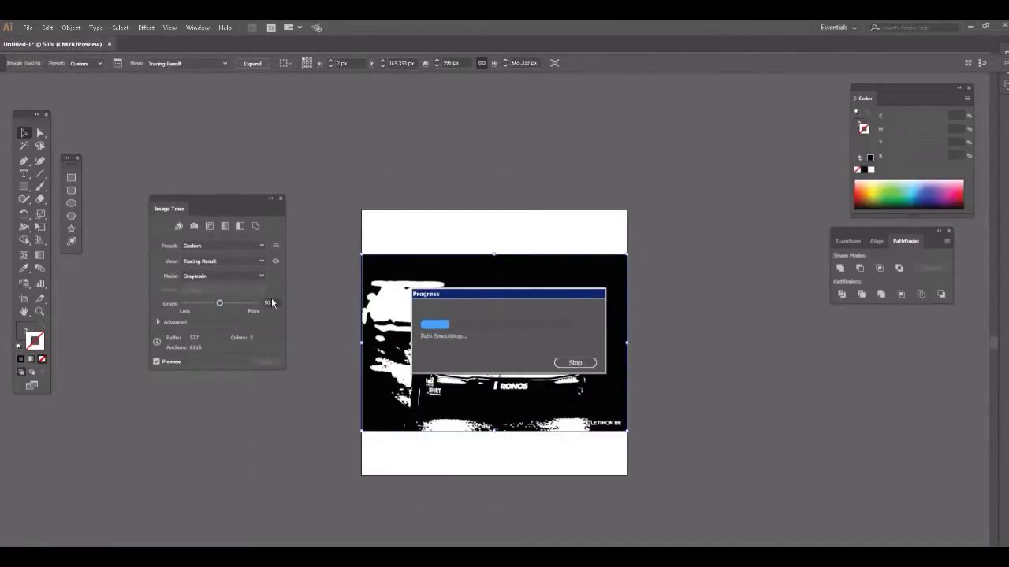
Finish the Grayscale image trace of the Porsche GT3 Cup photo and expand it into shapes
left_click(249, 67)
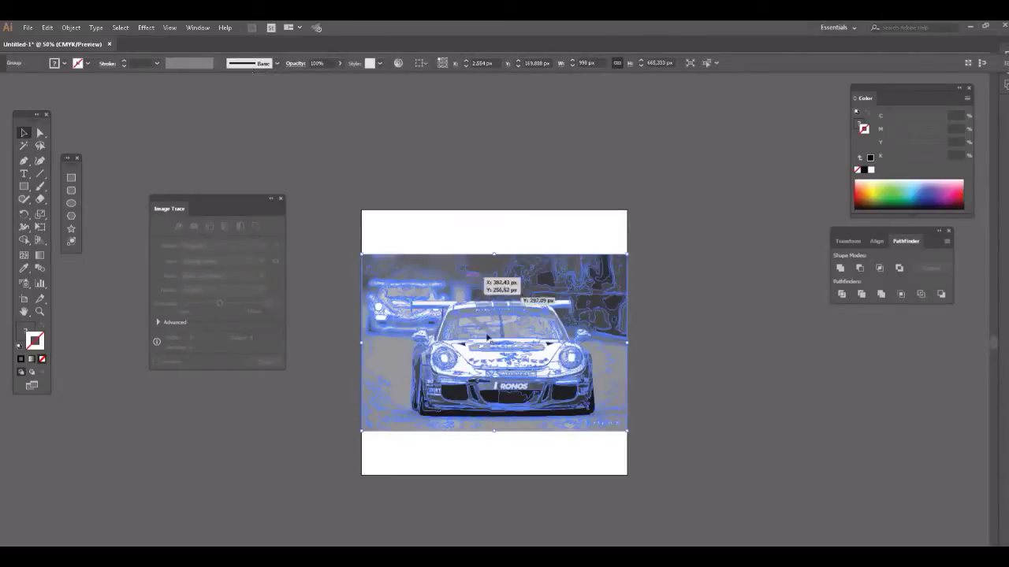
Delete the traced background shapes below, beside and top-right of the car
key("a")
key("Delete")
left_click_drag(351, 379, 637, 423)
key("Delete")
left_click_drag(354, 283, 429, 418)
key("Delete")
left_click_drag(635, 378, 597, 270)
key("ctrl+1")
mouse_move(648, 235)
left_mouse_down()
mouse_move(693, 270)
mouse_move(658, 292)
mouse_move(650, 325)
mouse_move(670, 347)
left_mouse_up()
key("Delete")
Remove leftover pieces near the spoiler, mirror and stray dark shapes along the car's edge
key("Delete")
key("Delete")
key("ctrl+plus")
key("Delete")
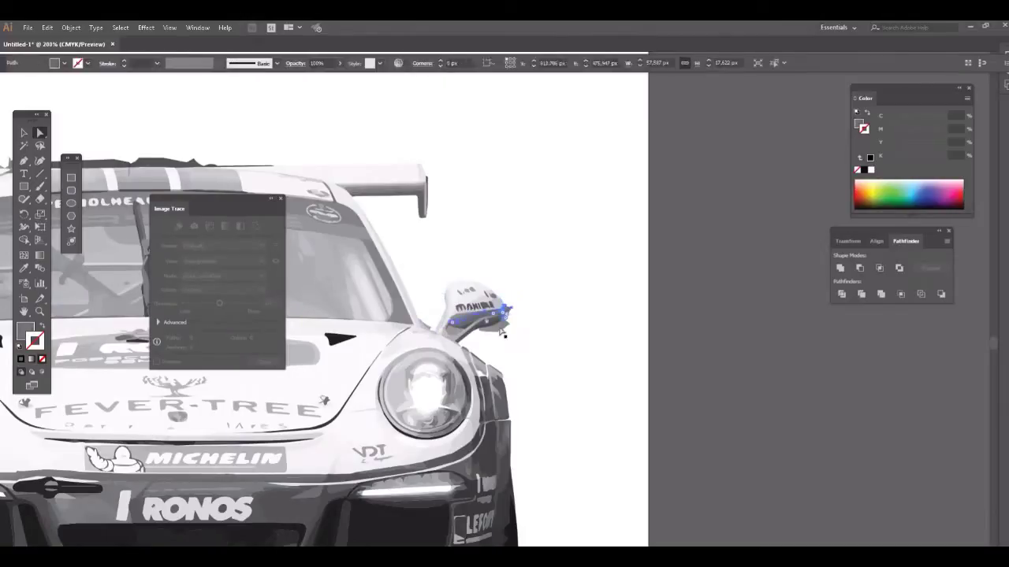
key("shift+e")
key("ctrl+plus")
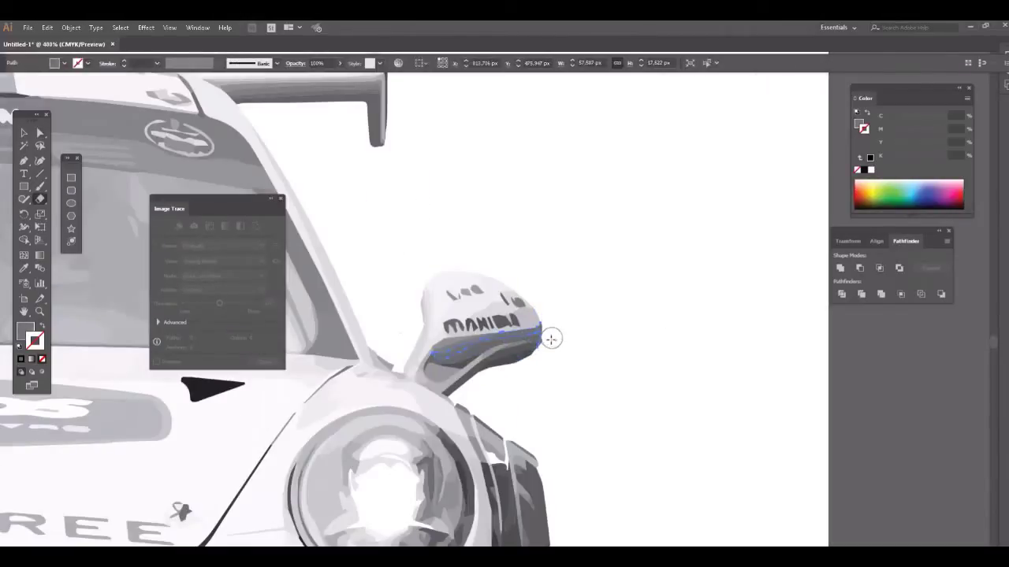
scroll(583, 276, "down", 5)
key("a")
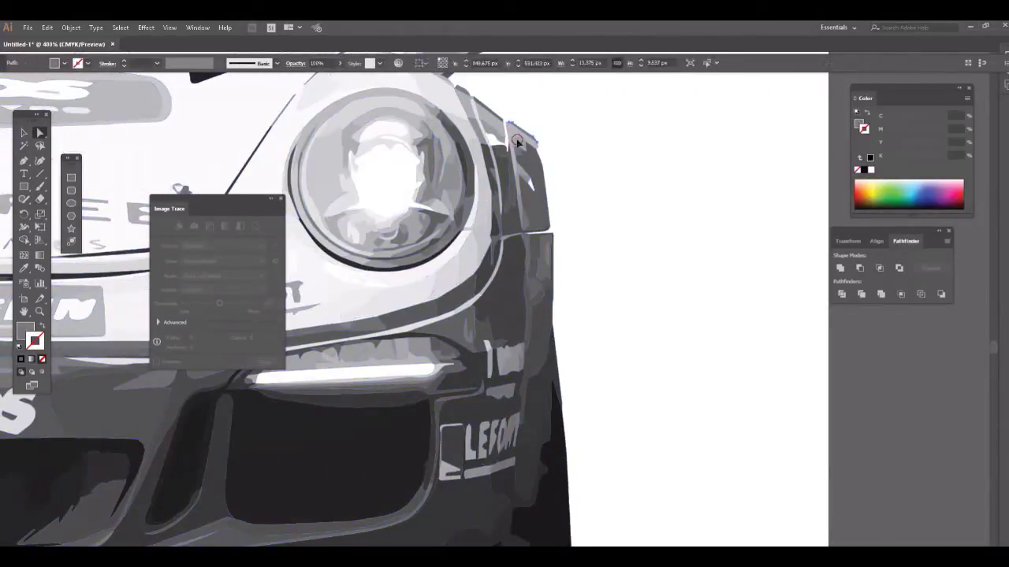
key("Delete")
scroll(527, 215, "down", 2)
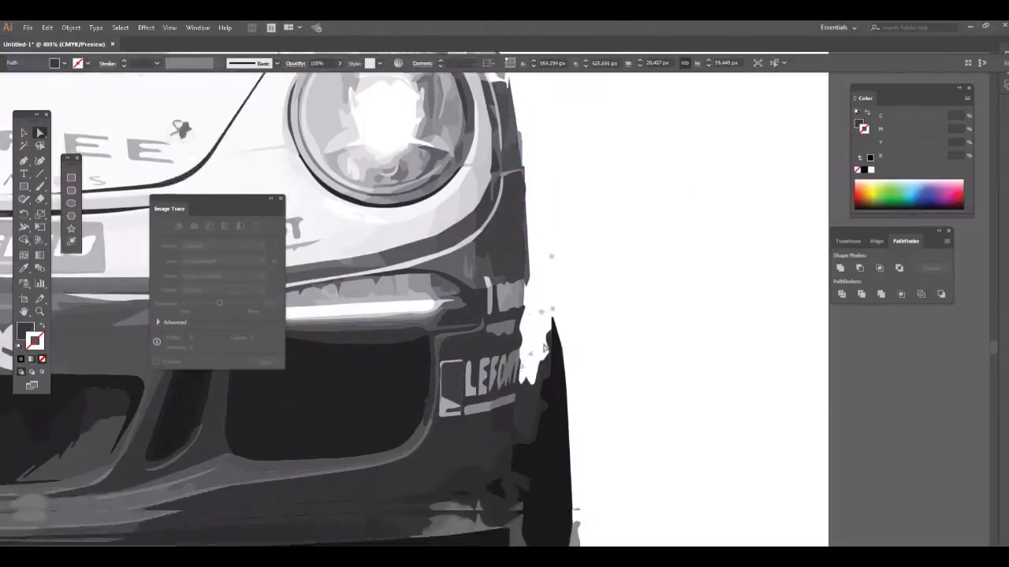
scroll(623, 281, "down", 2)
scroll(623, 282, "up", 2)
key("ctrl+minus")
left_click_drag(549, 356, 472, 299)
left_click(528, 331)
Erase the ragged right edge bits and leftover fragments left of the car
key("n")
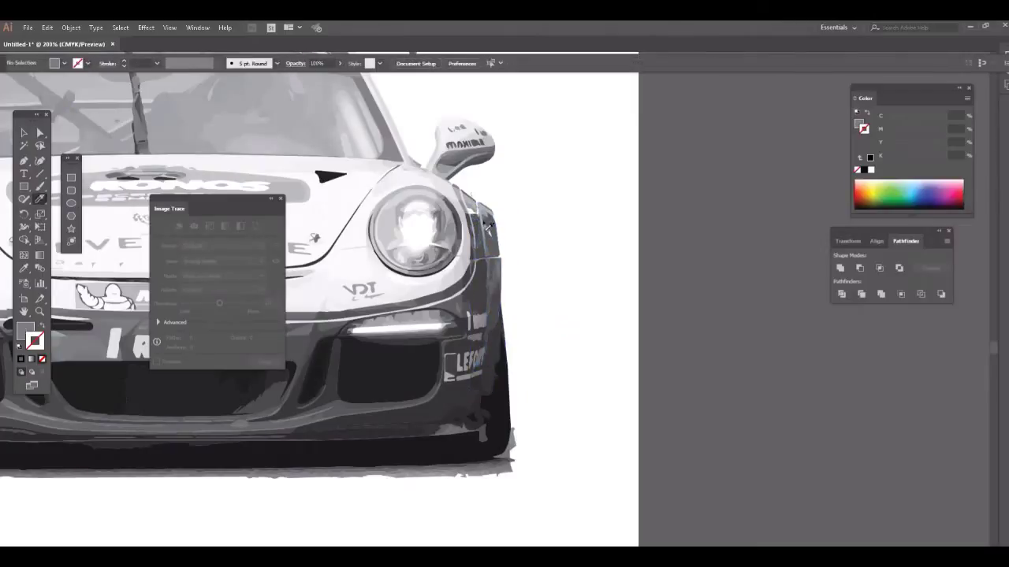
left_click_drag(512, 473, 461, 466)
key("a")
left_click_drag(486, 212, 485, 227)
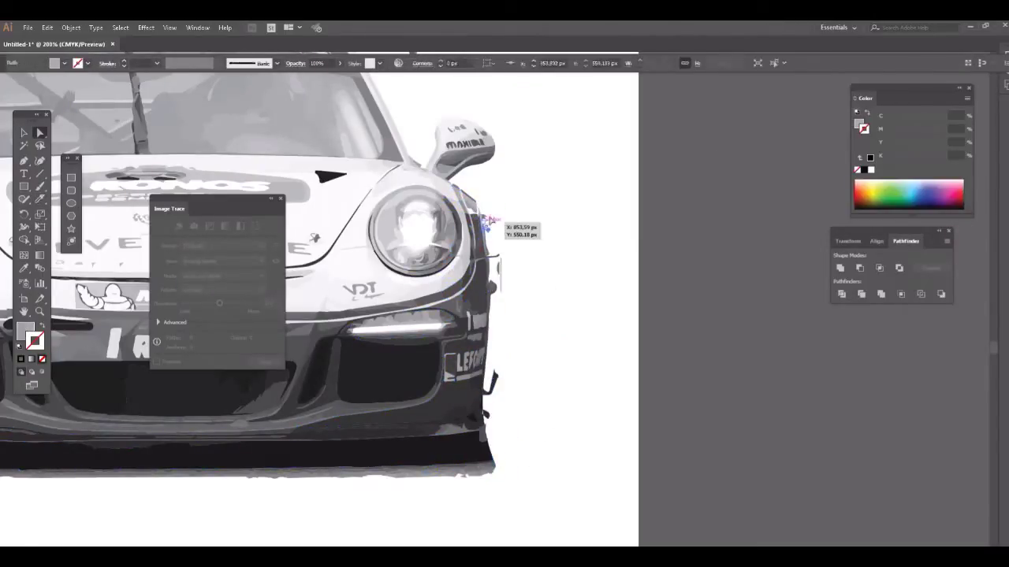
left_click_drag(499, 269, 495, 286)
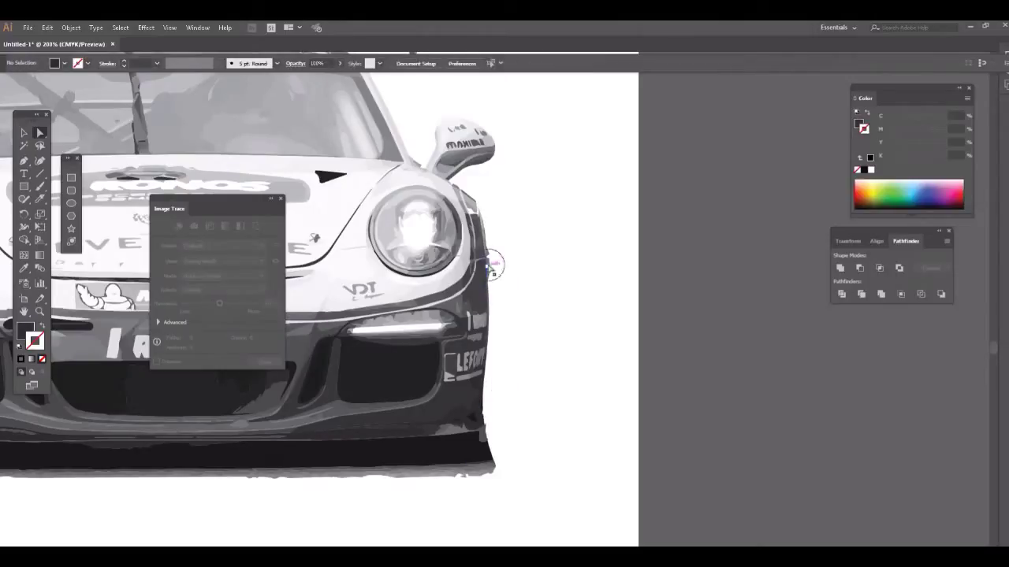
key("f")
scroll(486, 153, "left", 3)
scroll(486, 153, "up", 5)
scroll(486, 154, "down", 3)
left_click_drag(520, 249, 481, 252)
left_click_drag(498, 296, 504, 339)
Erase the stray fragments under the front bumper
scroll(473, 316, "down", 2)
key("Return")
key("Return")
scroll(557, 316, "down", 4)
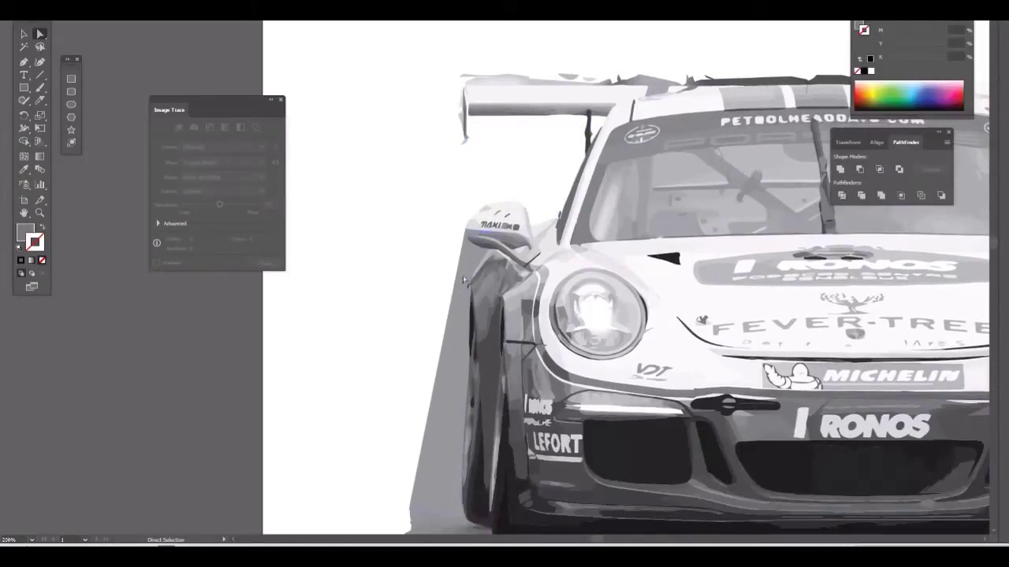
scroll(428, 304, "down", 2)
scroll(486, 376, "down", 3)
left_click_drag(524, 391, 484, 413)
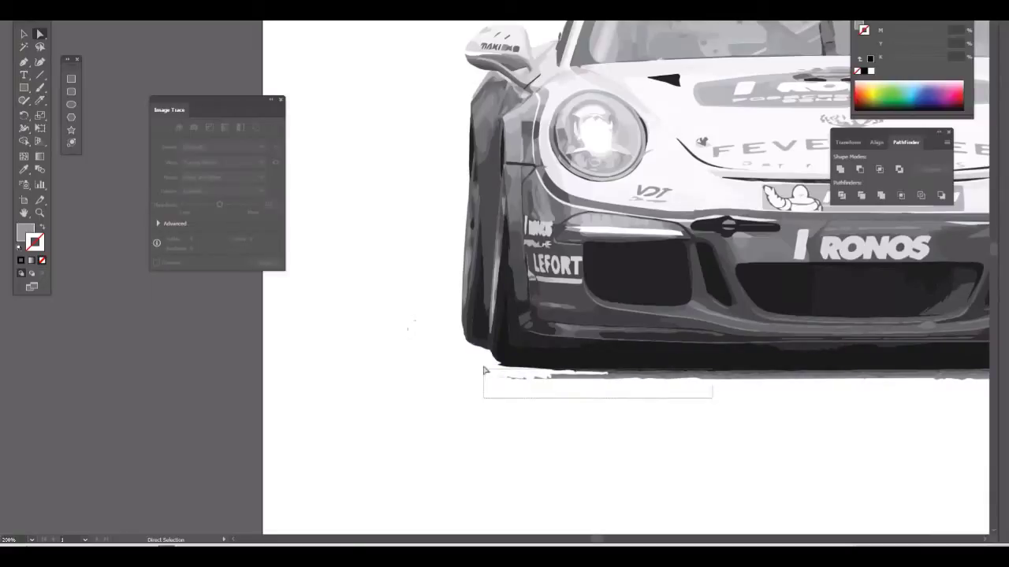
scroll(484, 412, "up", 5)
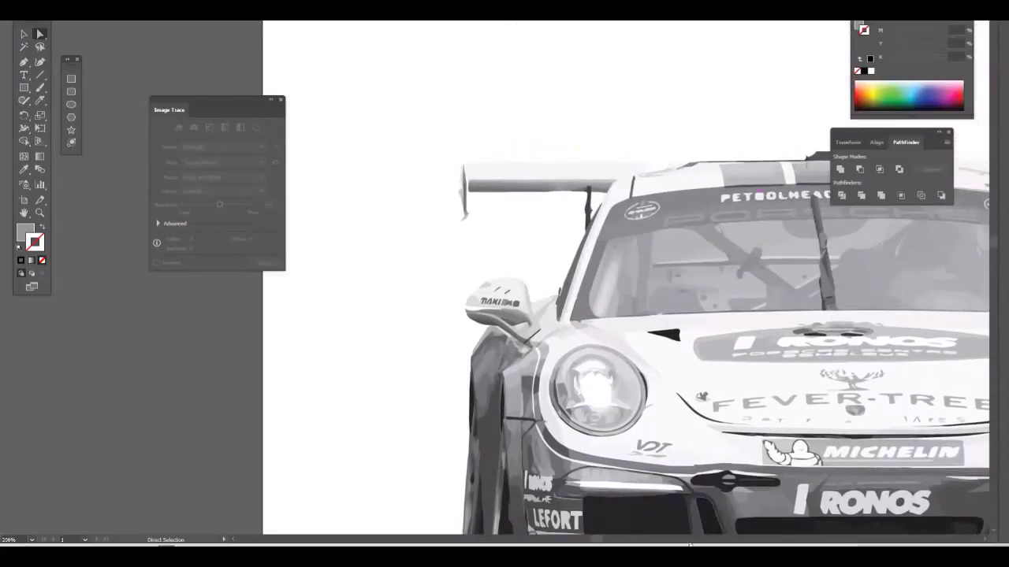
scroll(463, 457, "right", 6)
scroll(464, 457, "down", 1)
scroll(463, 457, "down", 3)
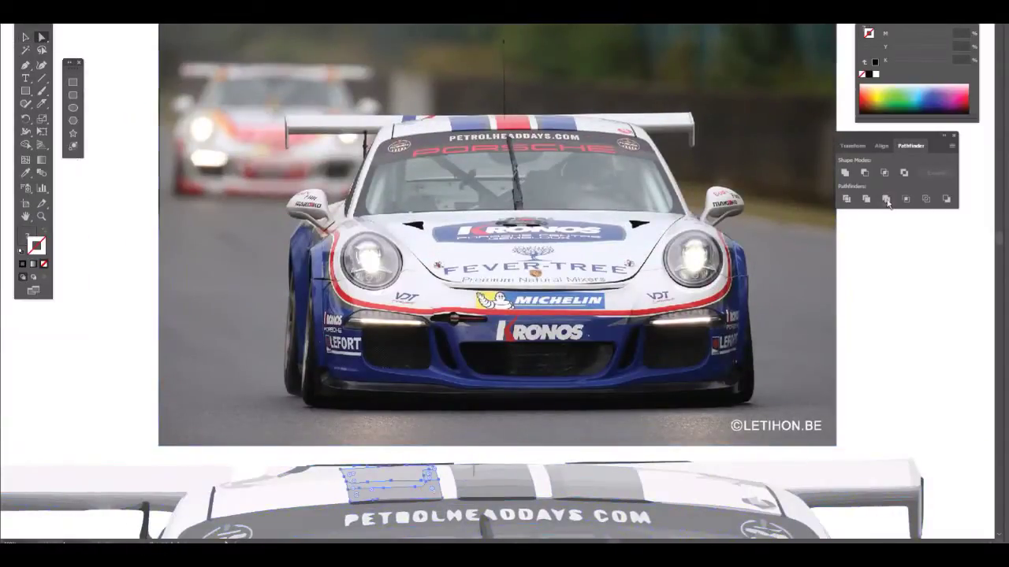
Fill the left and right roof stripes blue and the middle stripe red
left_click(887, 200)
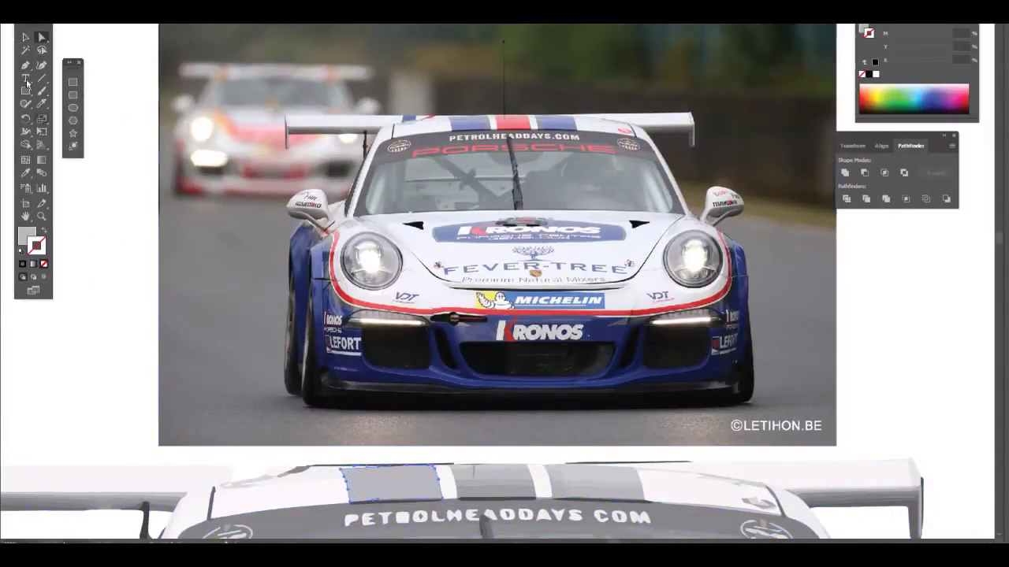
left_click(485, 472)
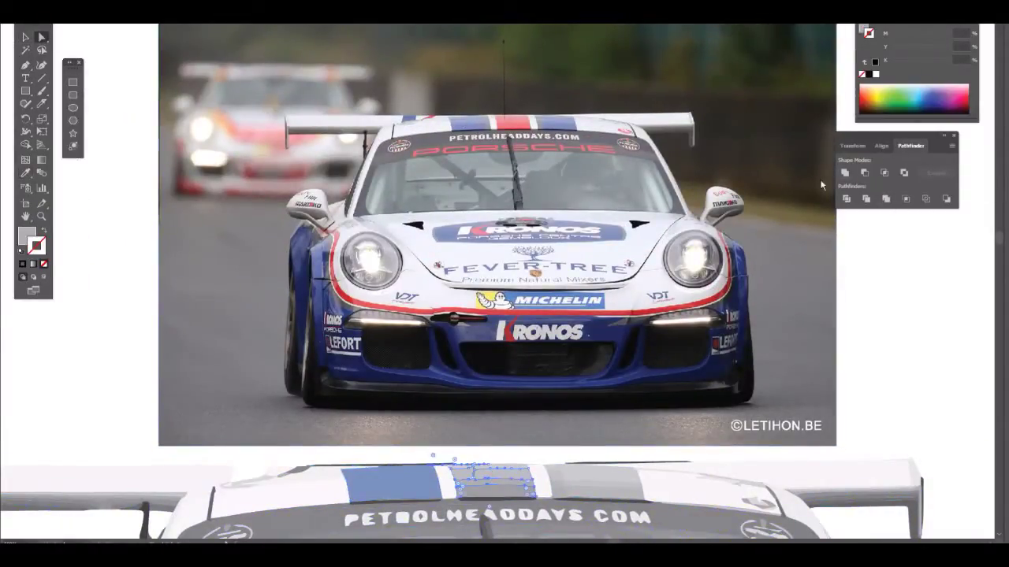
left_click(473, 486)
left_click(512, 122)
left_click(591, 477, "ctrl")
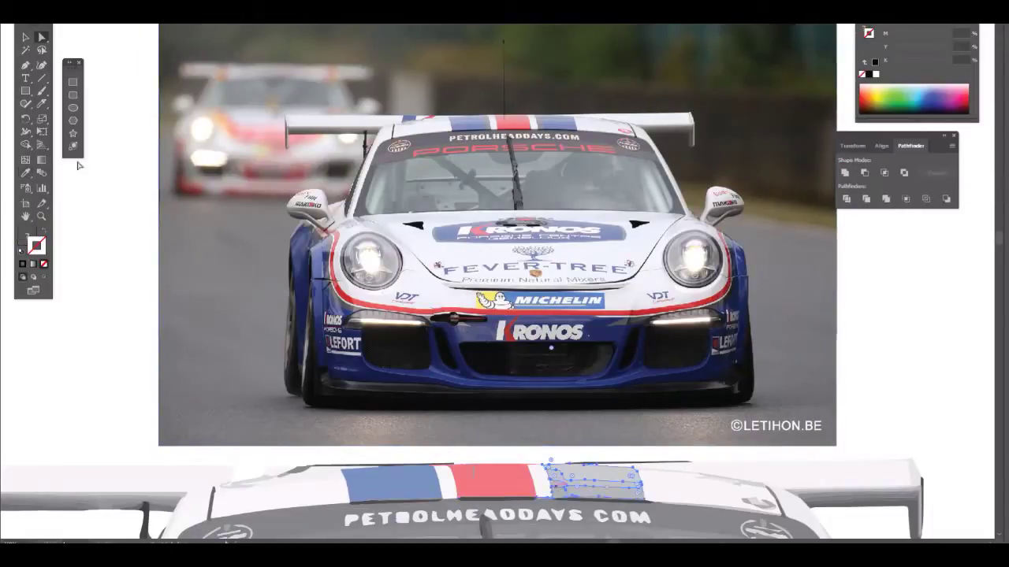
left_click(551, 123)
scroll(140, 275, "down", 1)
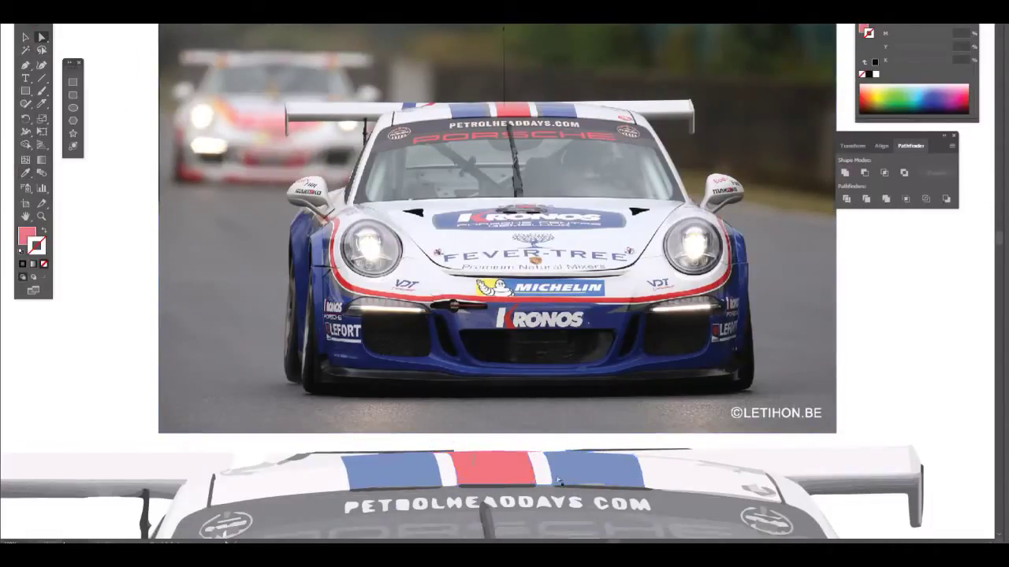
key("ctrl+equal")
key("ctrl+equal")
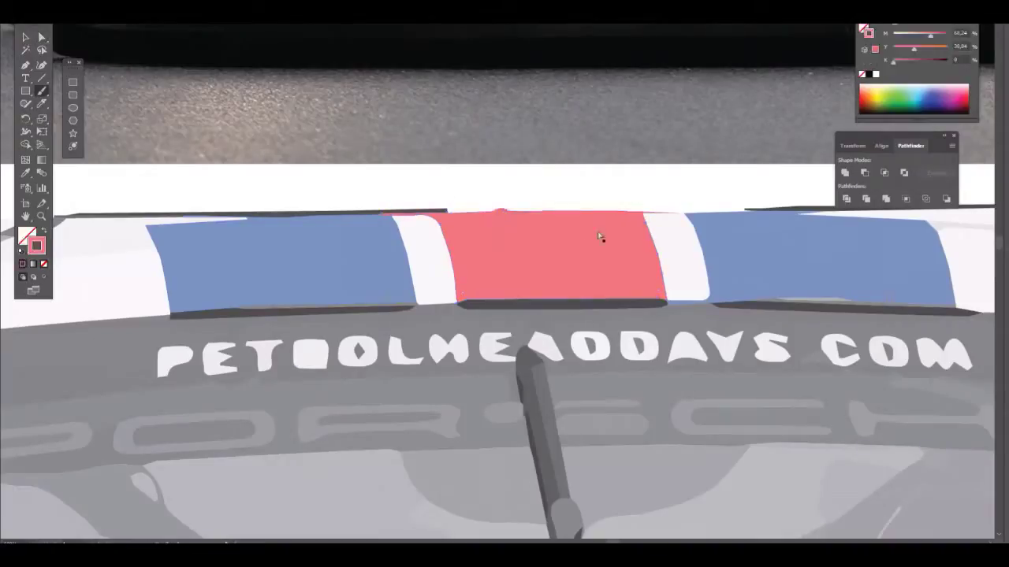
key("ctrl+minus")
key("ctrl+minus")
key("ctrl+minus")
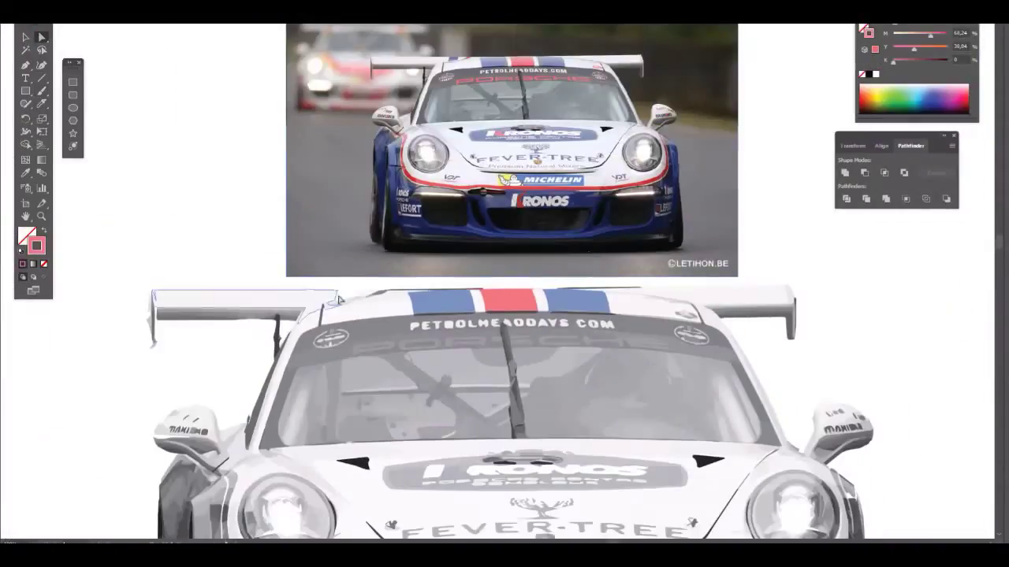
Select the left rear-wing bar and zoom in on the wing and roof
left_click(213, 311)
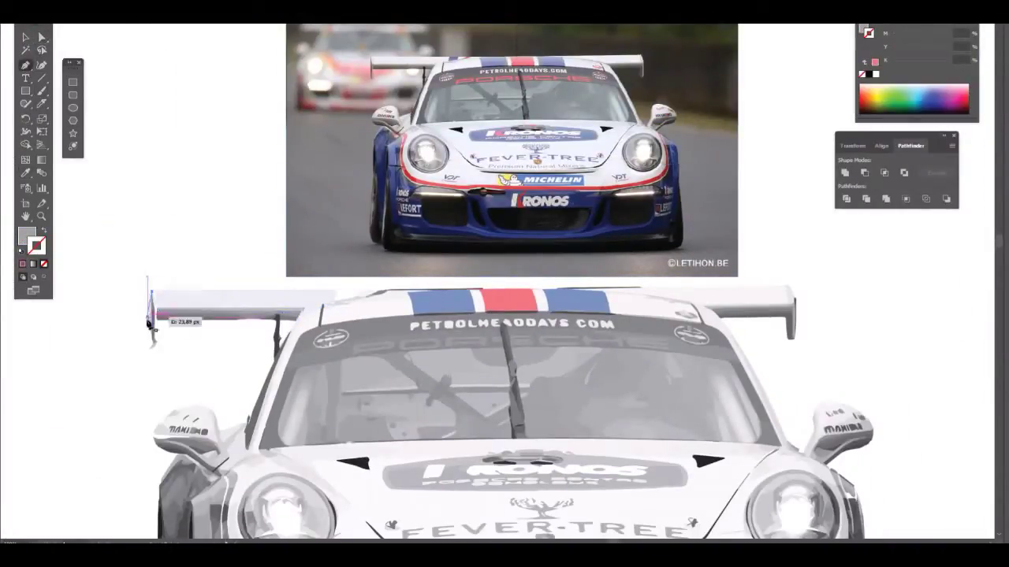
left_click(197, 304)
key("ctrl+equal")
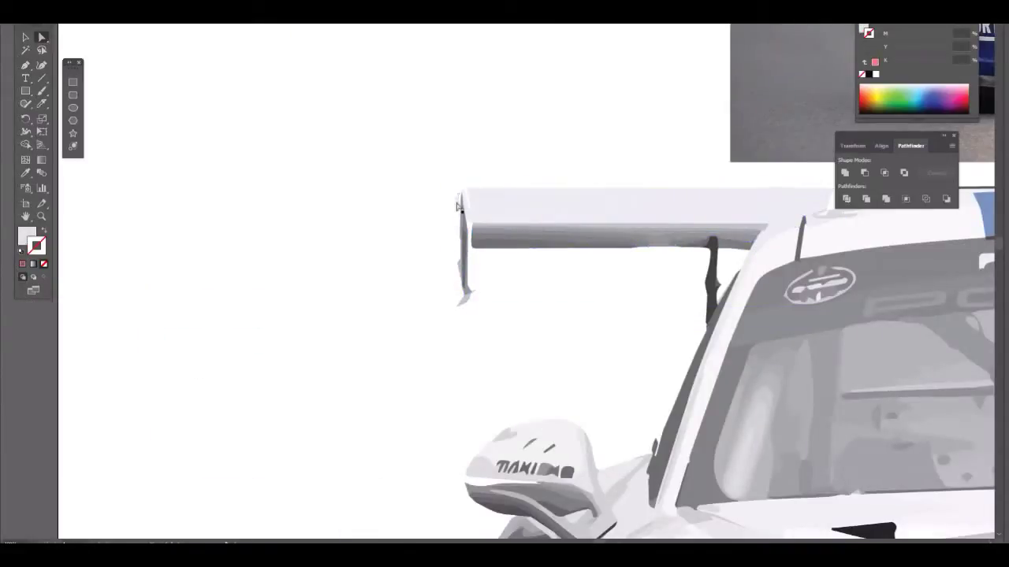
key("ctrl+minus")
scroll(237, 315, "right", 5)
key("ctrl+equal")
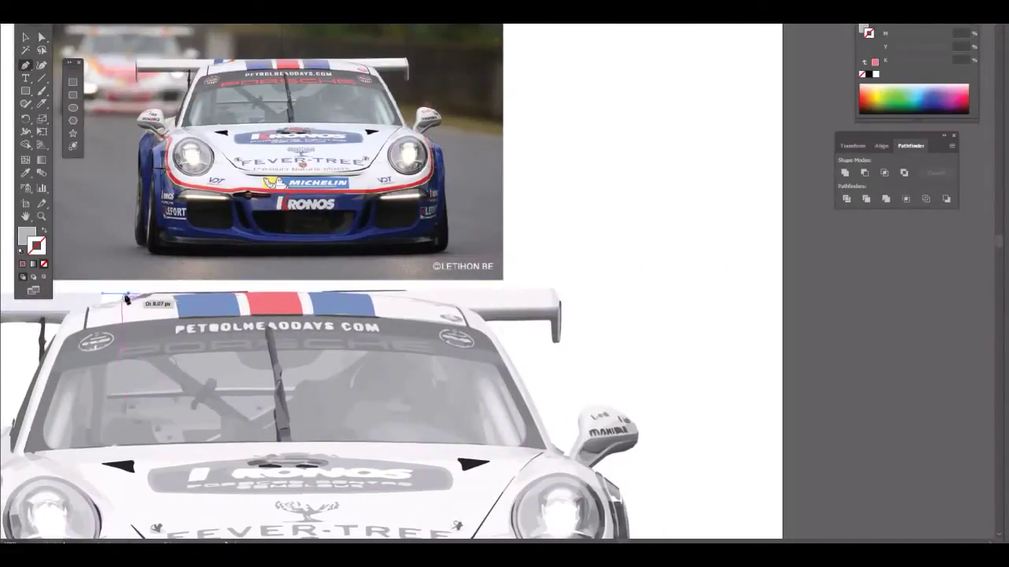
Sample the stripe blue, make the rear wing white, and select pieces along the windscreen edge
left_click(26, 172)
left_click(110, 298)
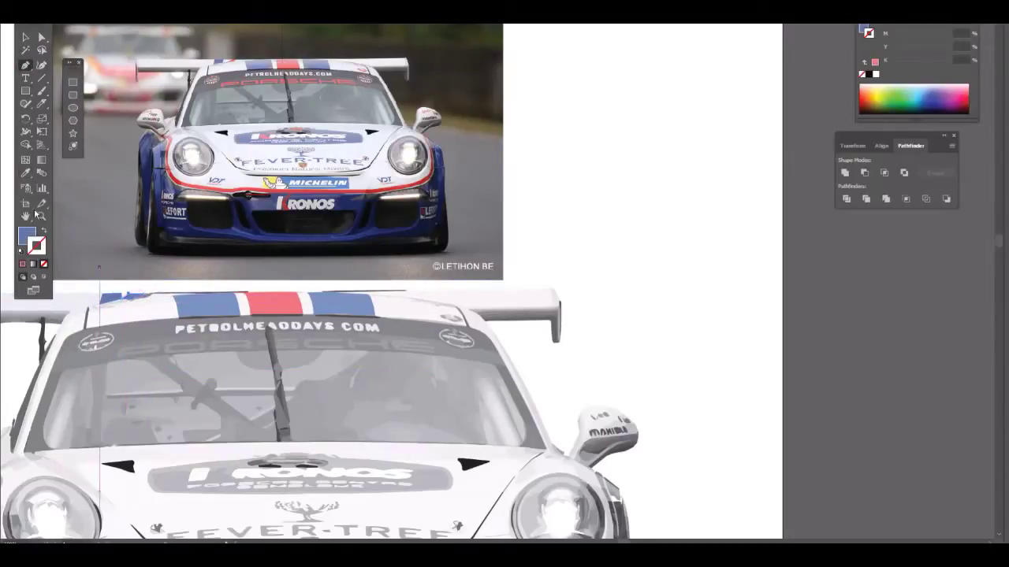
left_click(442, 300, "ctrl")
left_click(278, 96)
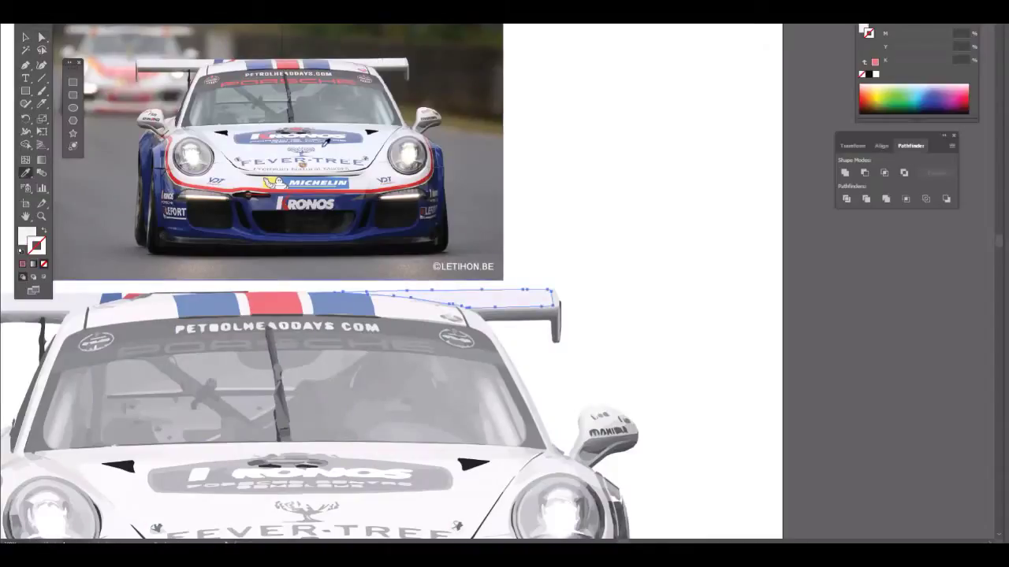
left_click(564, 309)
left_click(91, 313)
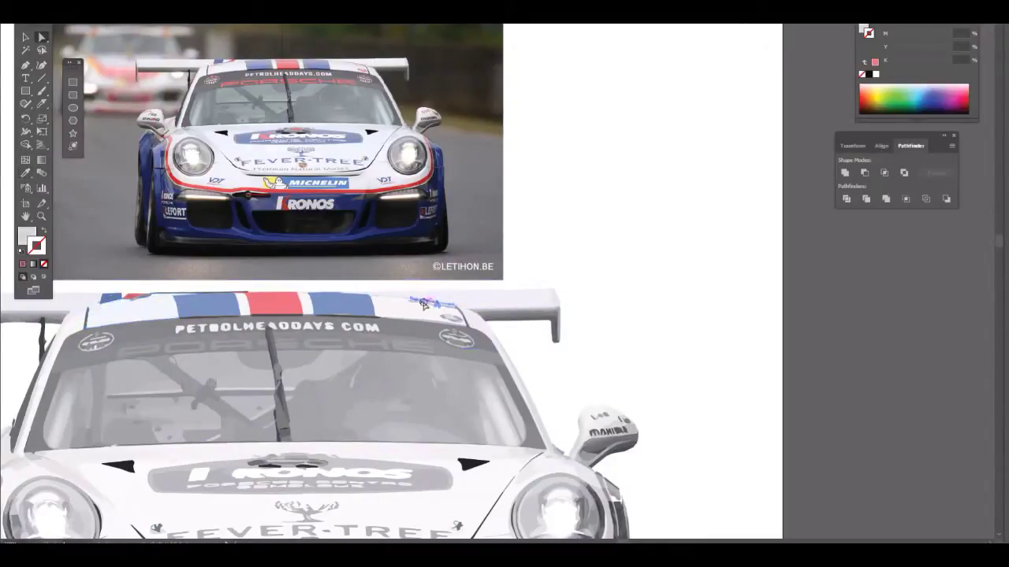
left_click(504, 355)
key("i")
scroll(566, 161, "left", 5)
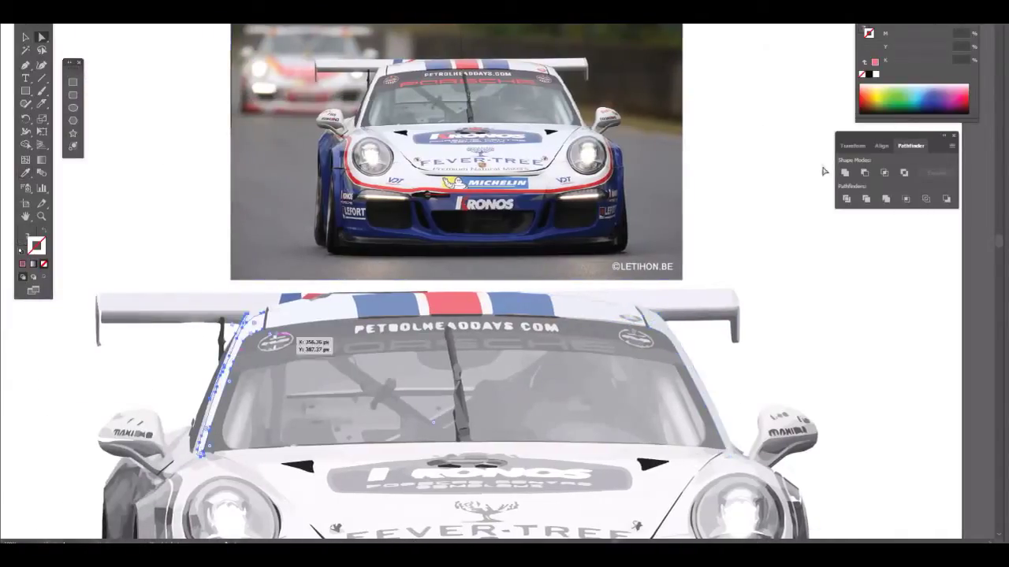
Fill the PORSCHE letters on the windshield banner with red
left_click(42, 37)
left_click(368, 344)
key("i")
left_click(465, 81)
key("a")
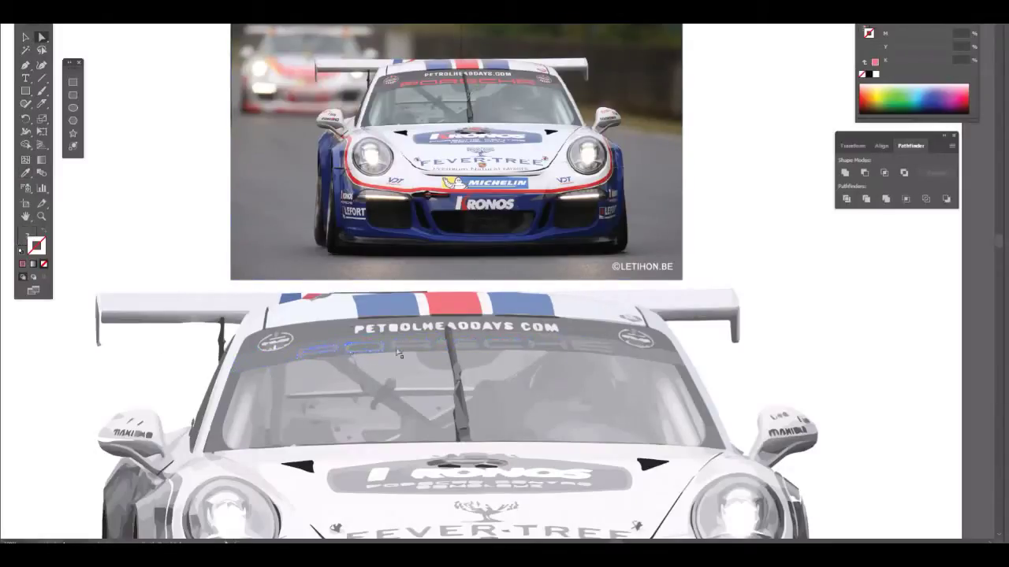
key("ctrl+shift+z")
key("x")
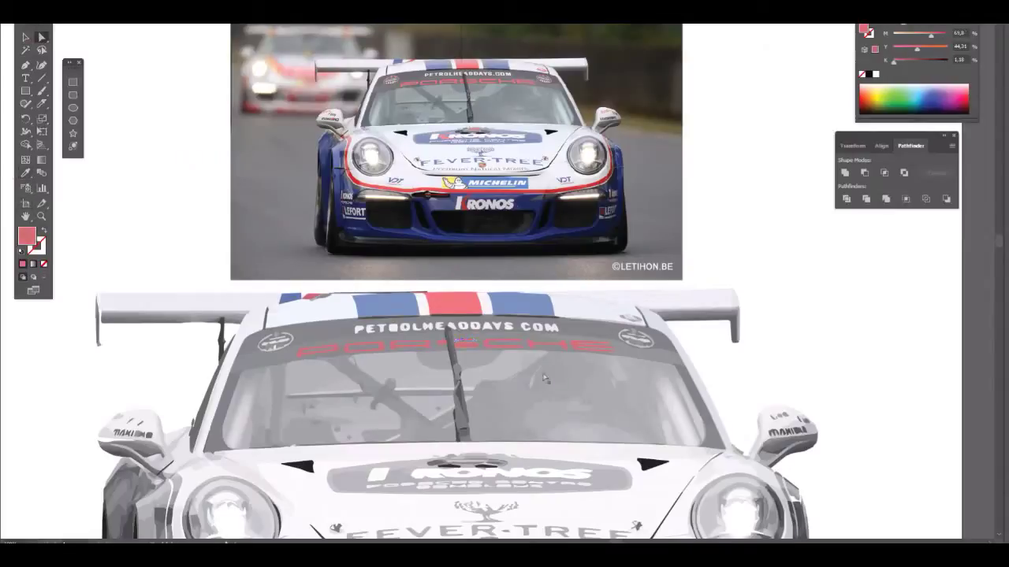
left_click(331, 336)
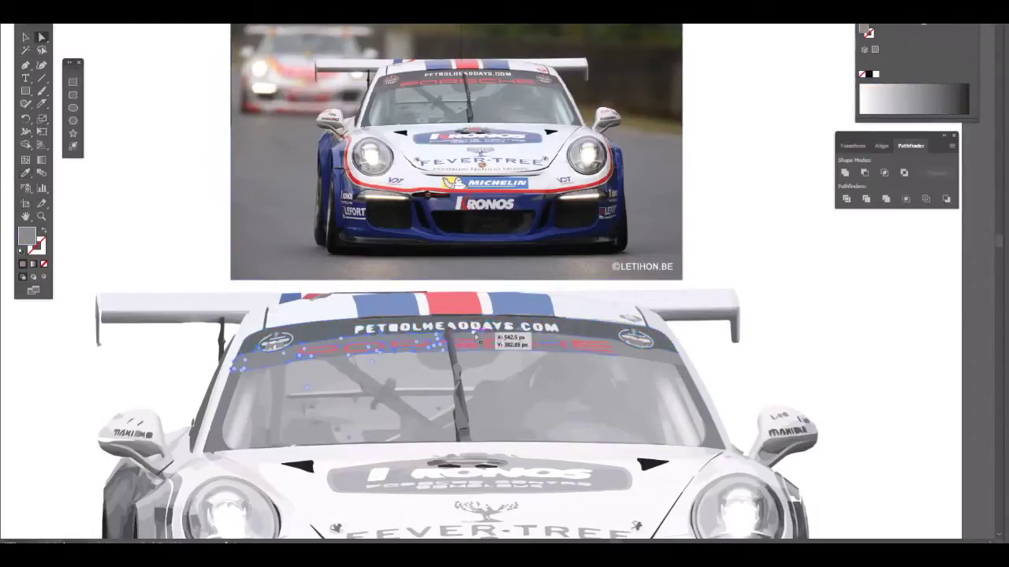
key("ctrl+shift+a")
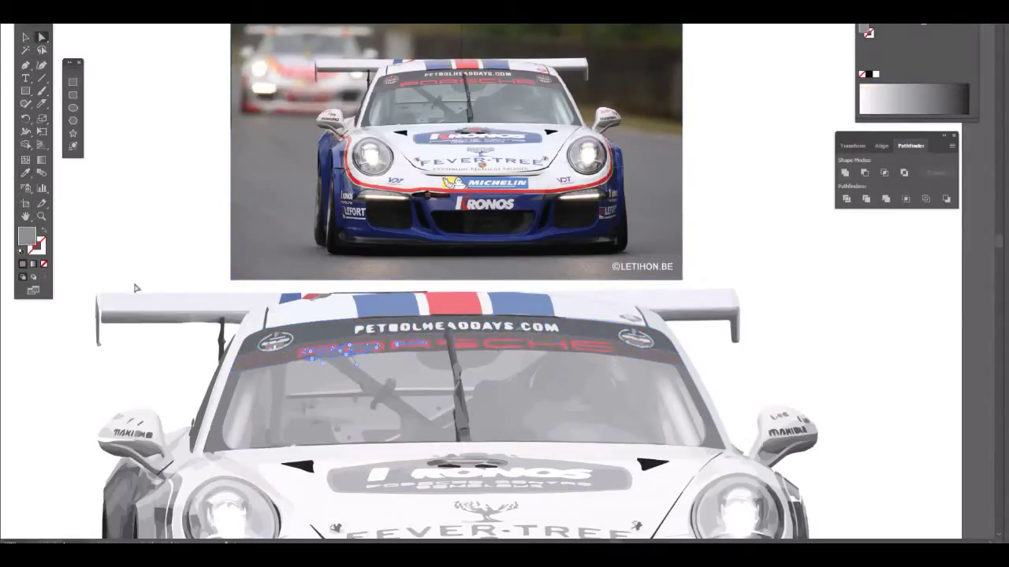
left_click(713, 418)
key("a")
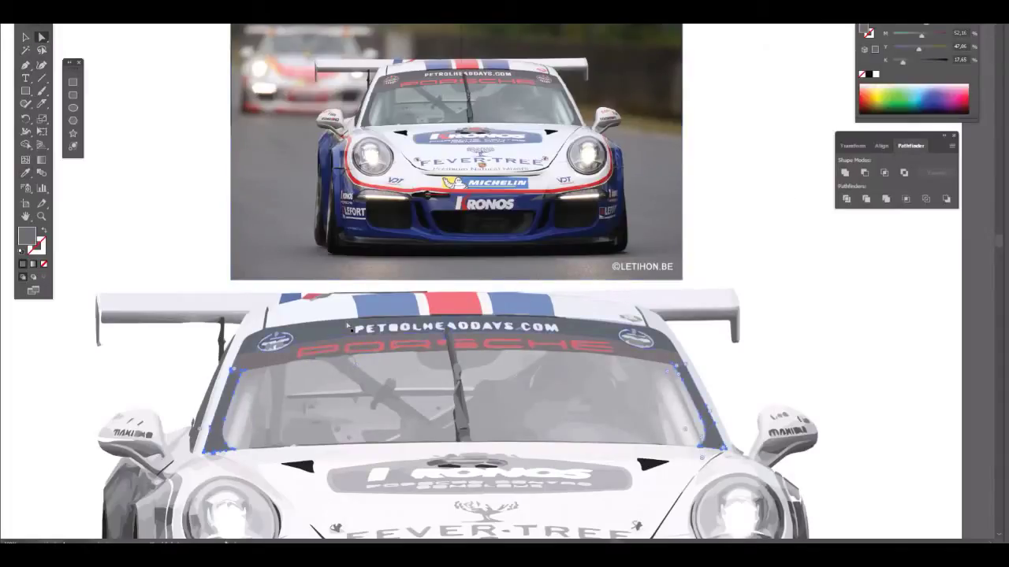
scroll(782, 302, "down", 1)
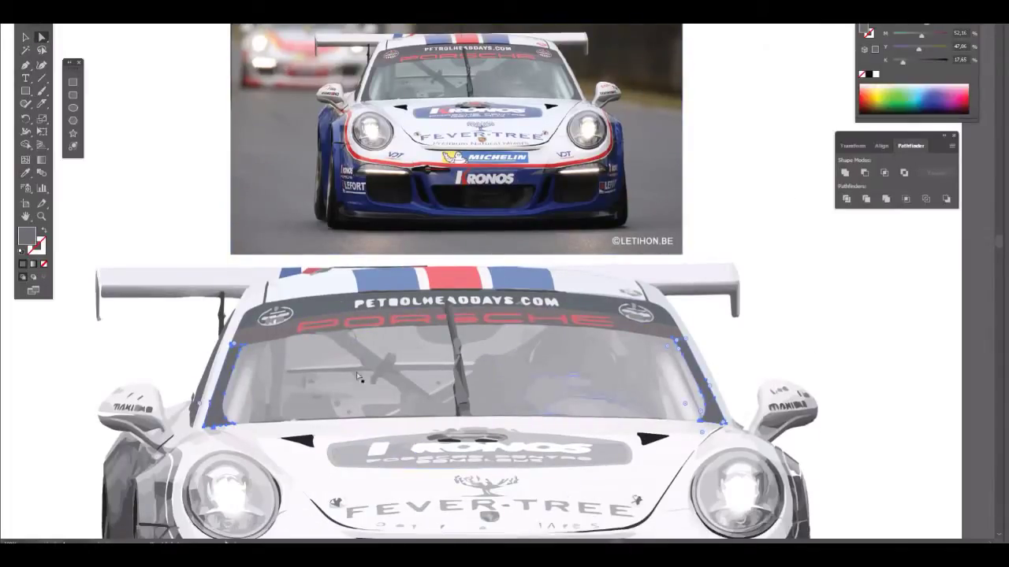
Sample the photo's red and draw a red slash across the hood Kronos K
left_click(337, 433)
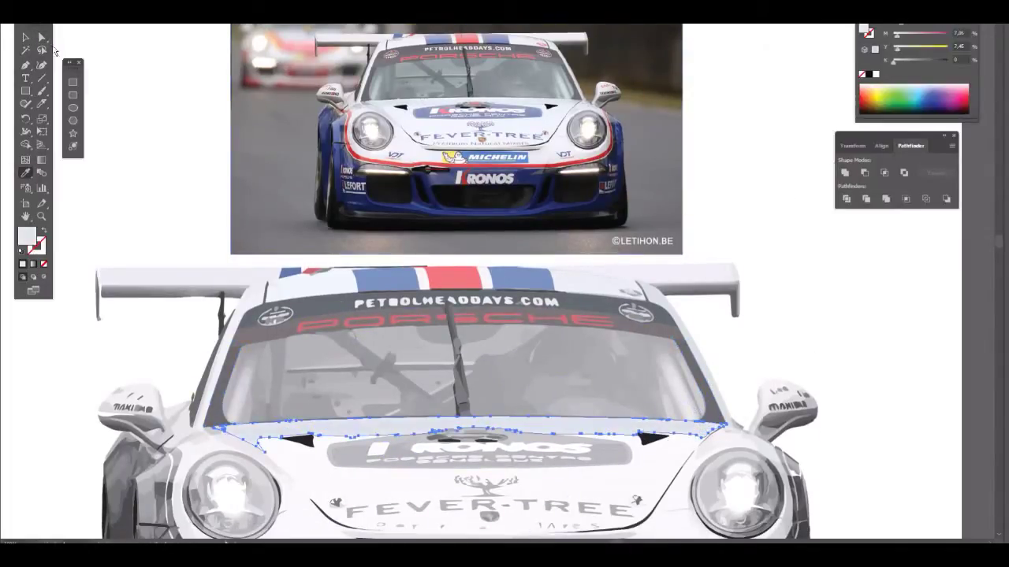
left_click(733, 194)
scroll(467, 443, "down", 1)
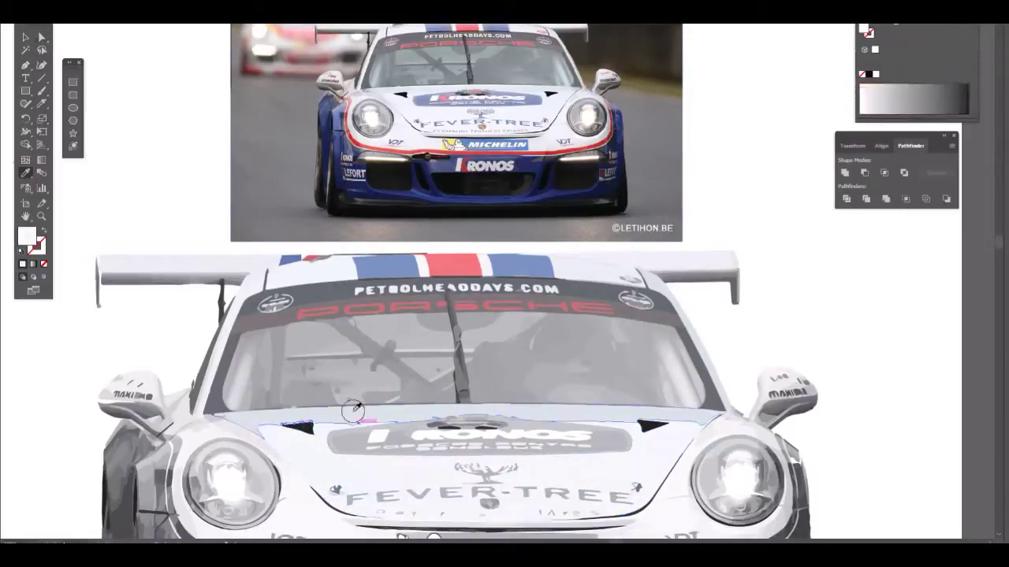
left_click(467, 443)
left_click(403, 434)
left_click(42, 37)
left_click_drag(400, 433, 416, 446)
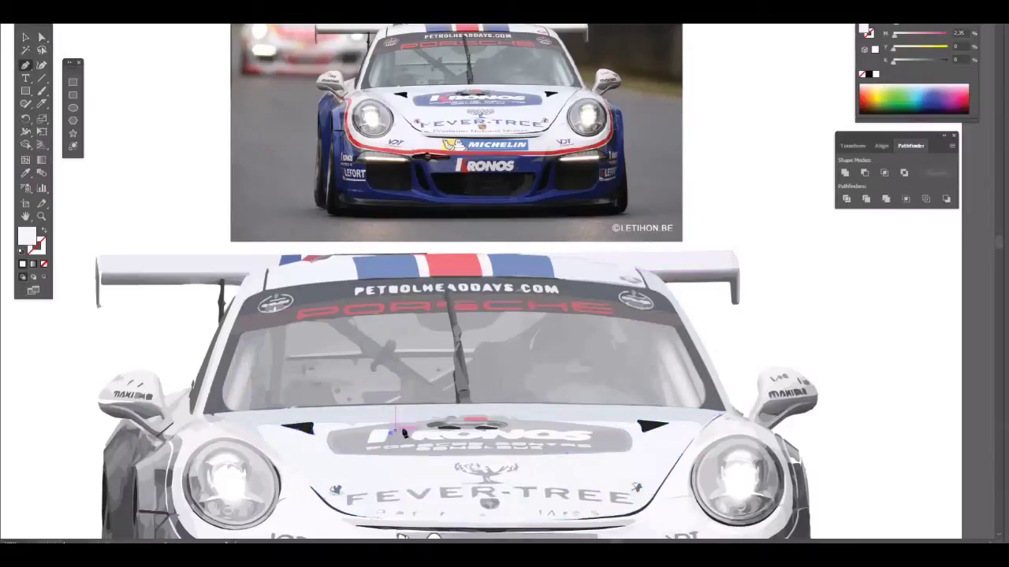
left_click(400, 434)
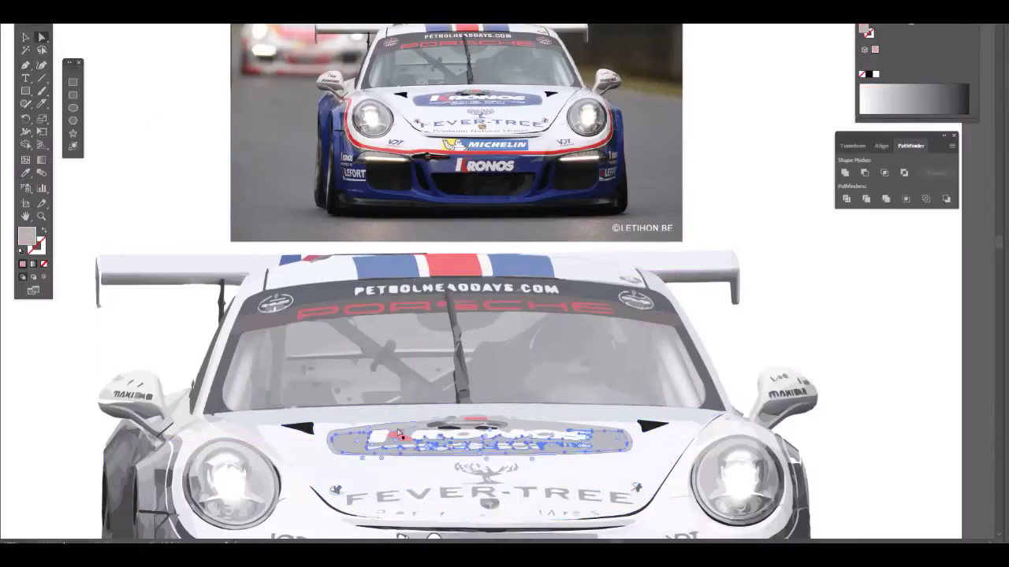
Fill the Kronos badge background and small lettering with the badge blue
left_click(465, 435)
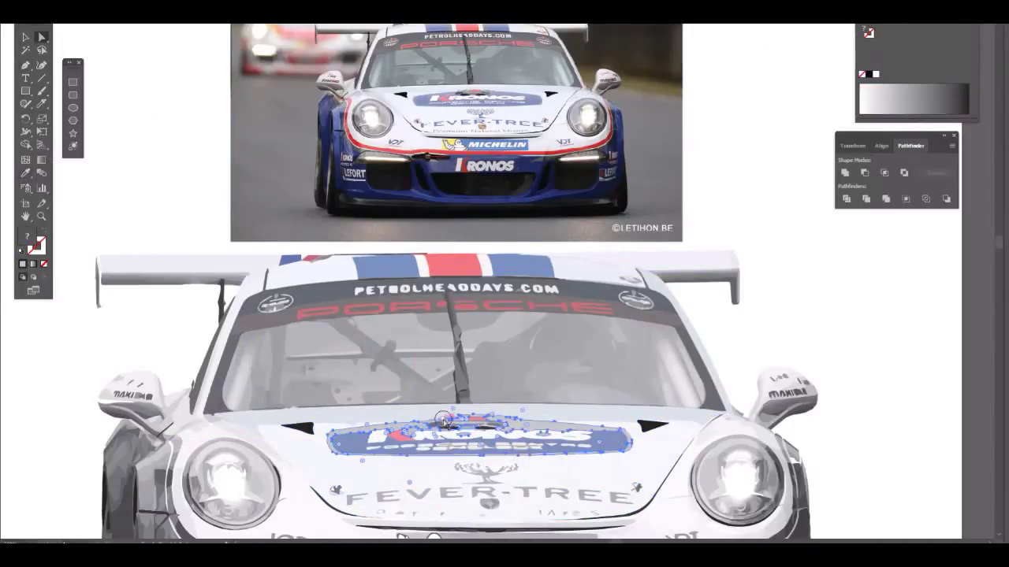
left_click(441, 446)
scroll(498, 253, "up", 5)
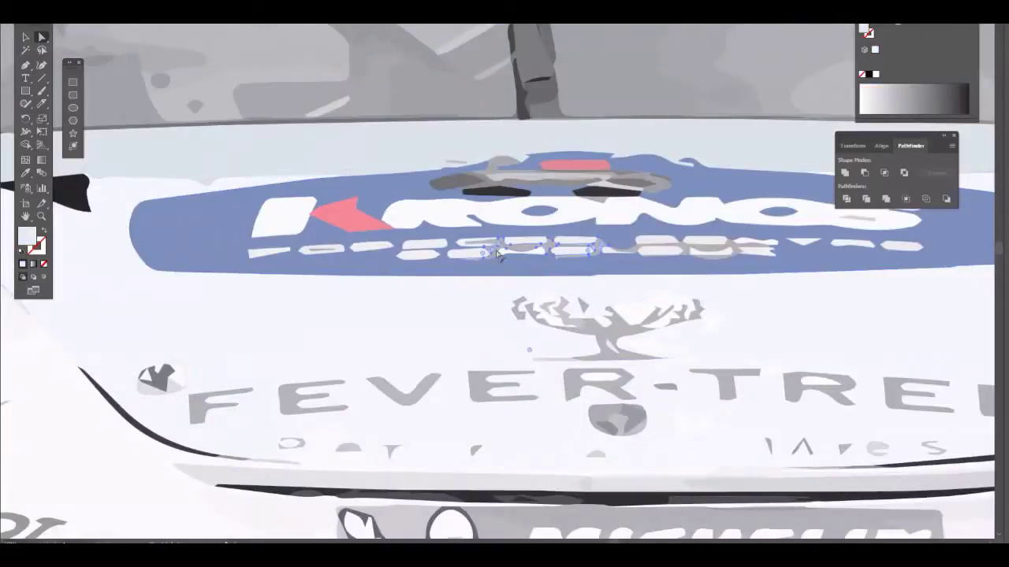
left_click(662, 252)
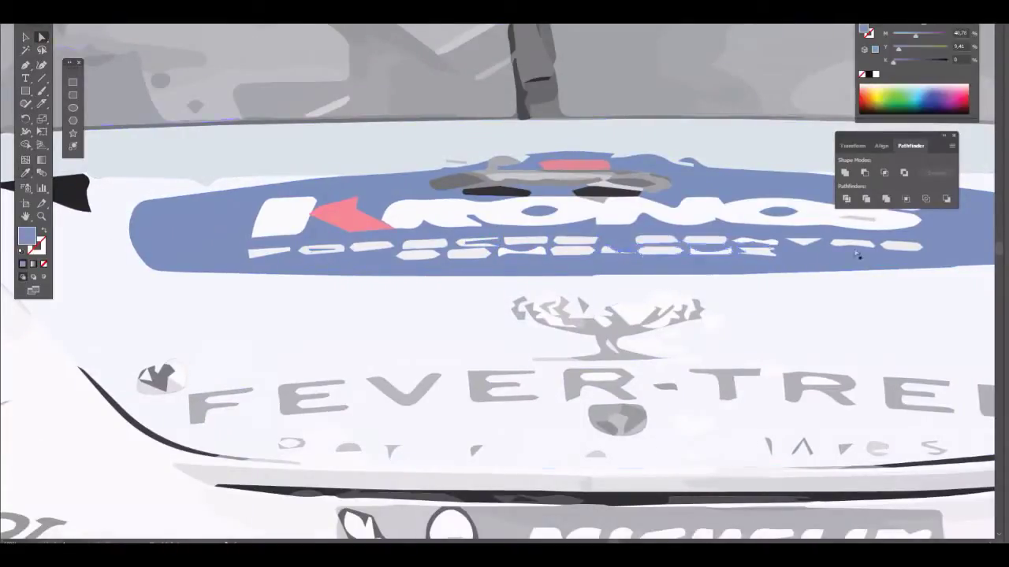
scroll(712, 191, "right", 3)
left_click(378, 167)
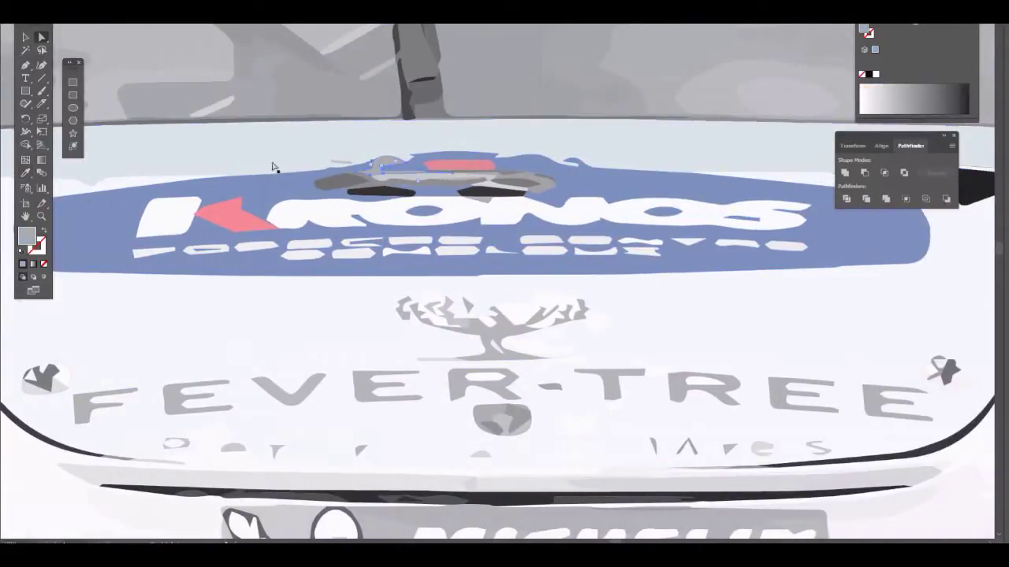
key("ctrl+shift+a")
Color the FEVER-TREE lettering and tree logo blue
scroll(244, 248, "down", 5)
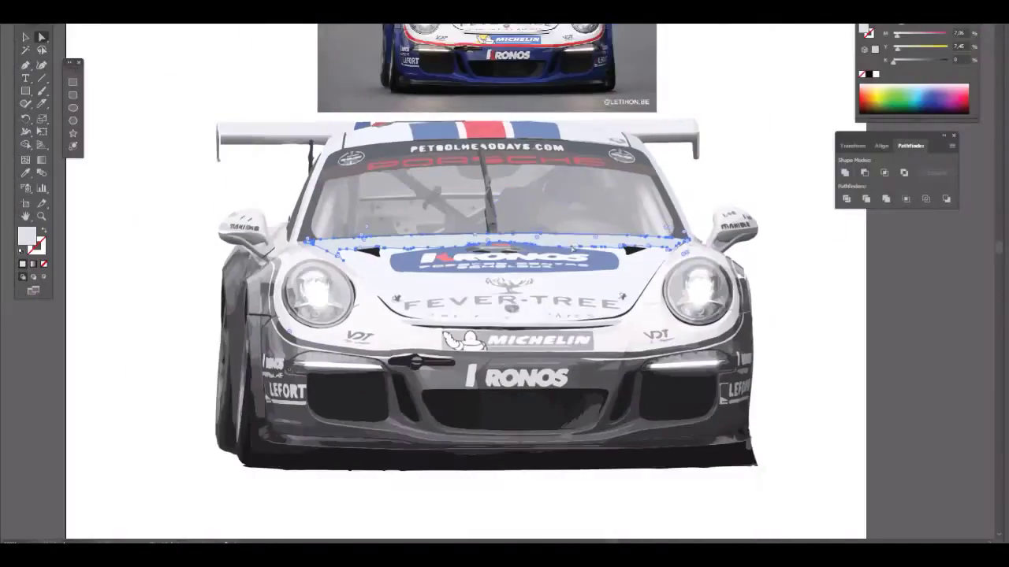
left_click(513, 341)
scroll(512, 340, "up", 5)
left_click(430, 292)
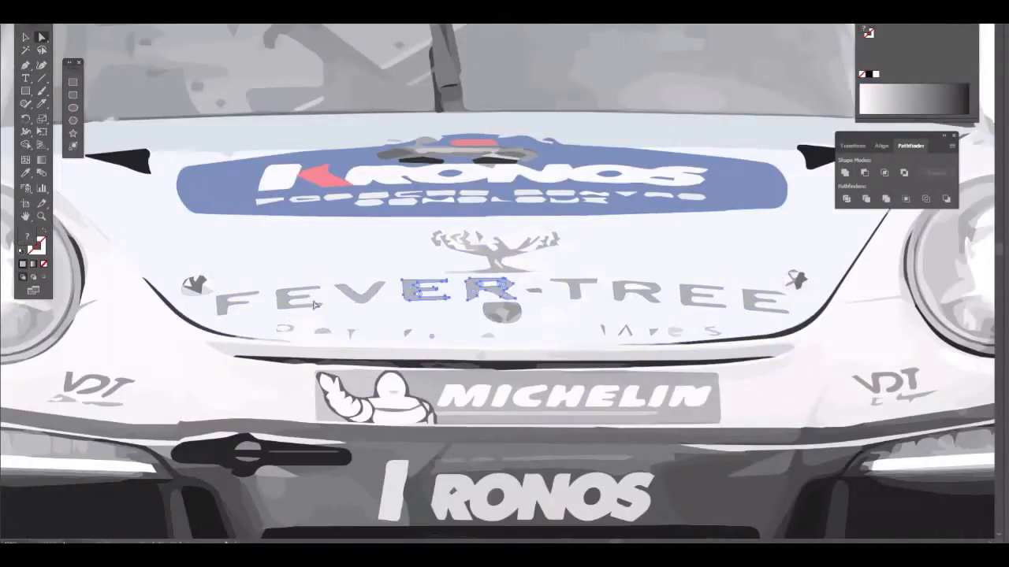
left_click(433, 241)
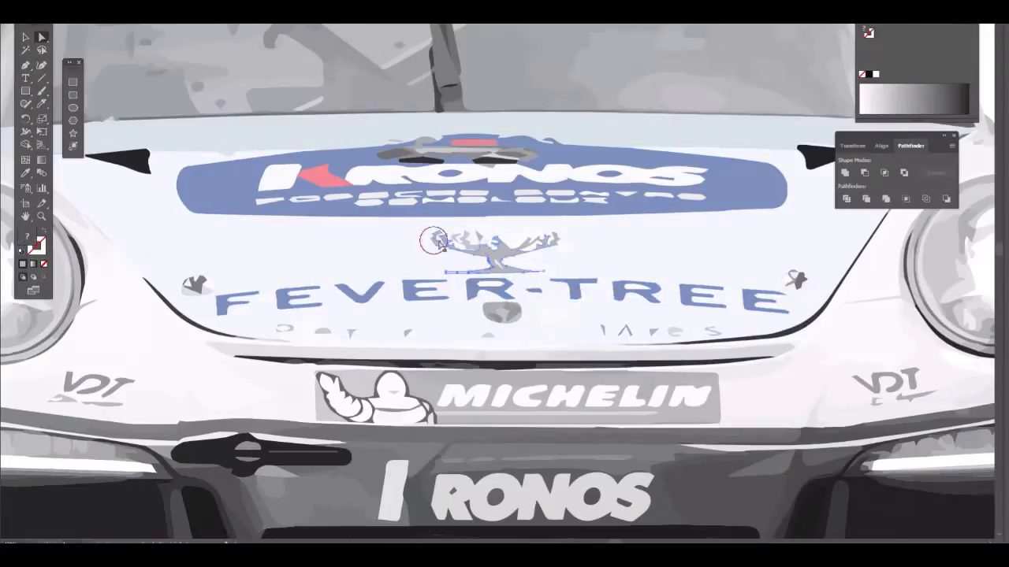
key("i")
left_click(465, 296)
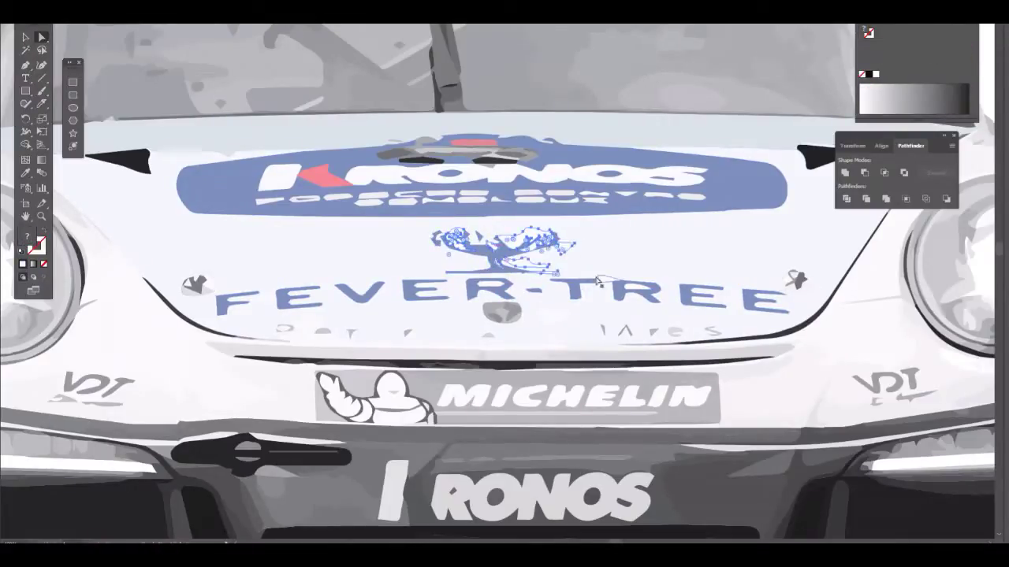
Color the Michelin decal with the photo's yellow and blue, and the hood crest dot orange
scroll(493, 293, "down", 5)
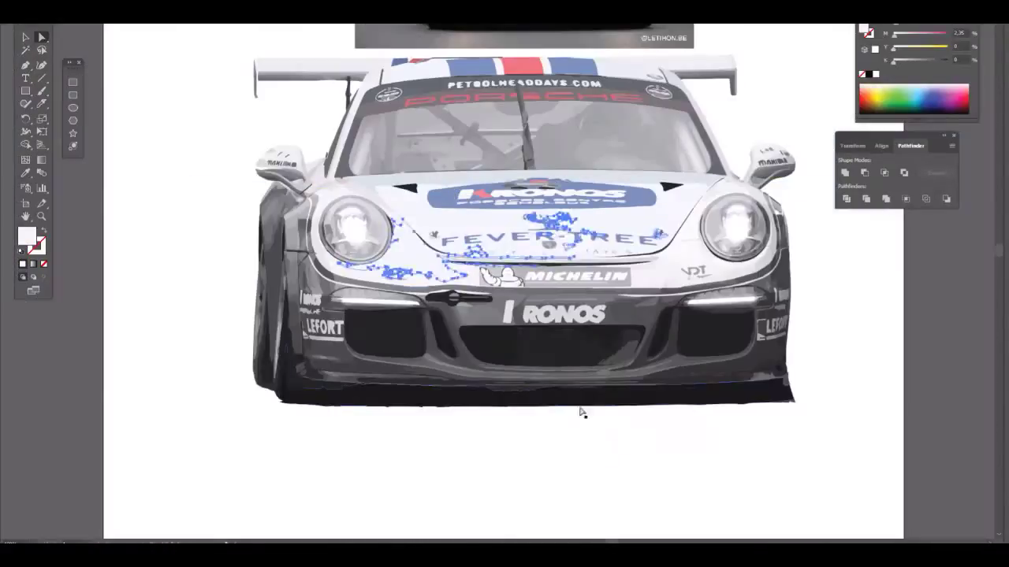
scroll(572, 384, "up", 3)
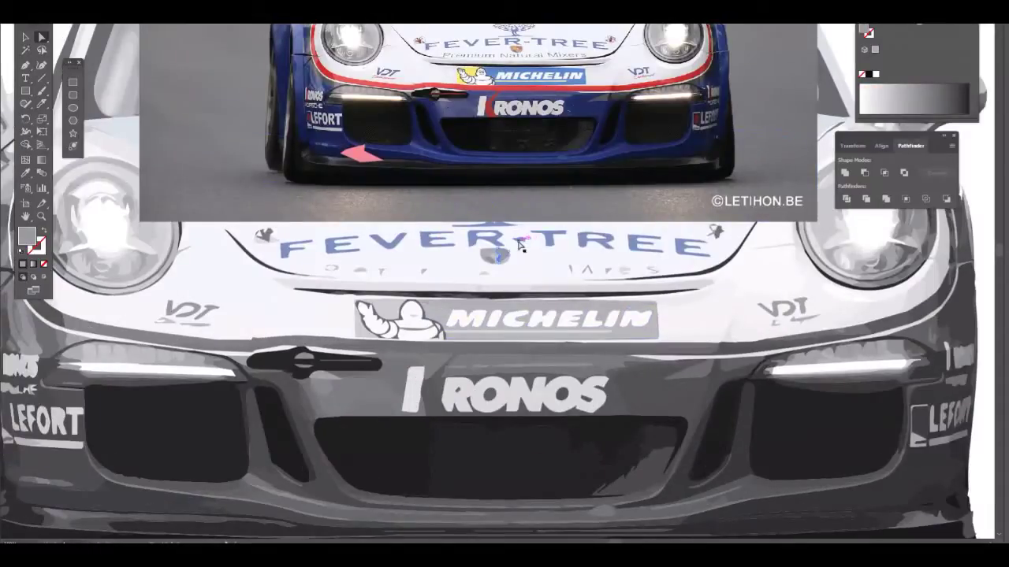
left_click(25, 172)
left_click(465, 74)
left_click(568, 317, "ctrl")
left_click(551, 76)
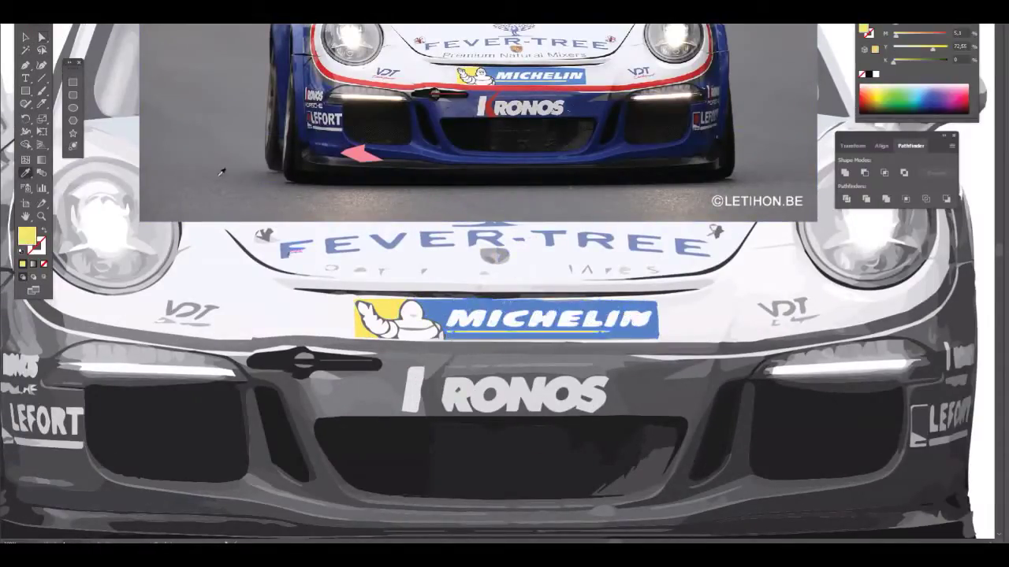
left_click(492, 323)
left_click(516, 46)
Add a red slash to the bumper KRONOS K and make the bumper stripe red
left_click(411, 390, "ctrl")
left_click(470, 397, "shift")
left_click_drag(429, 419, 436, 394)
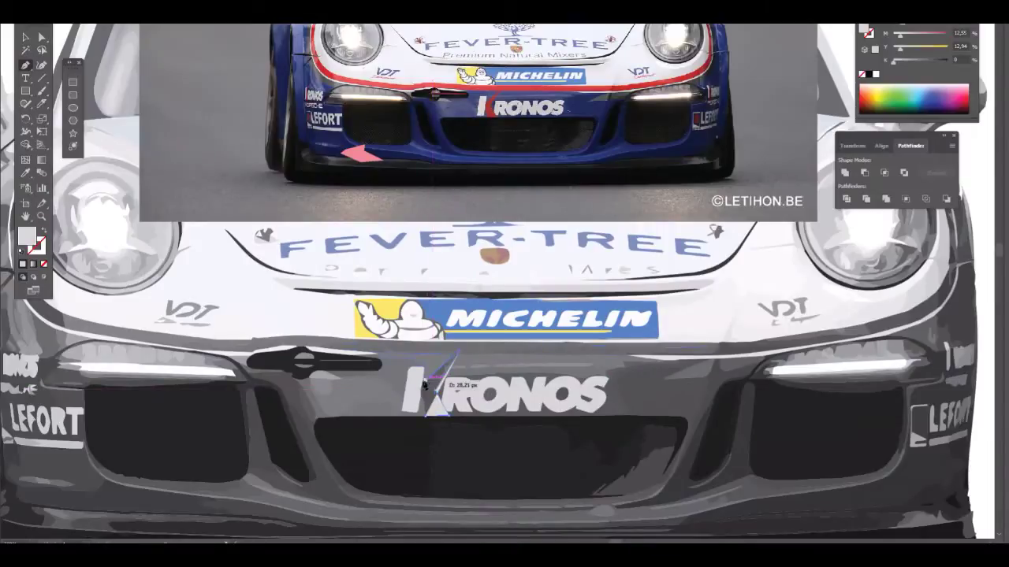
left_click(303, 363)
left_click(546, 351)
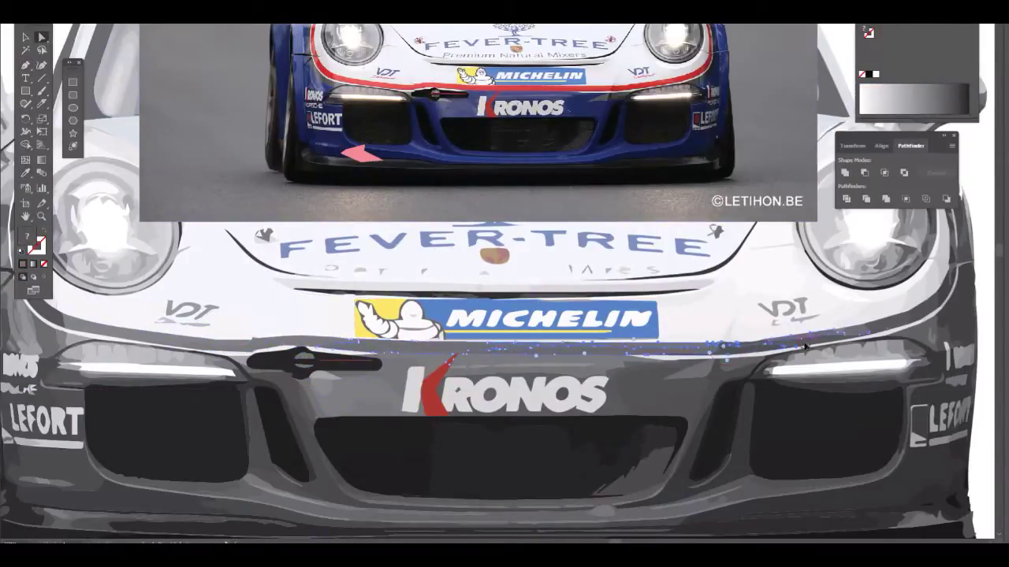
left_click(429, 365)
left_click(429, 365)
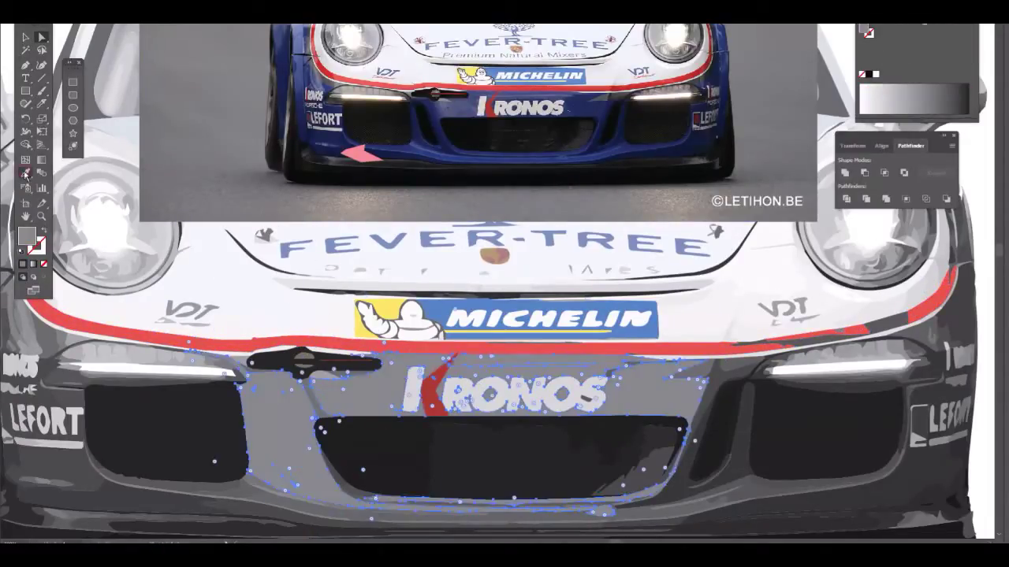
Fill the bumper panel around the grille blue
key("i")
left_click(315, 138)
left_click(316, 403)
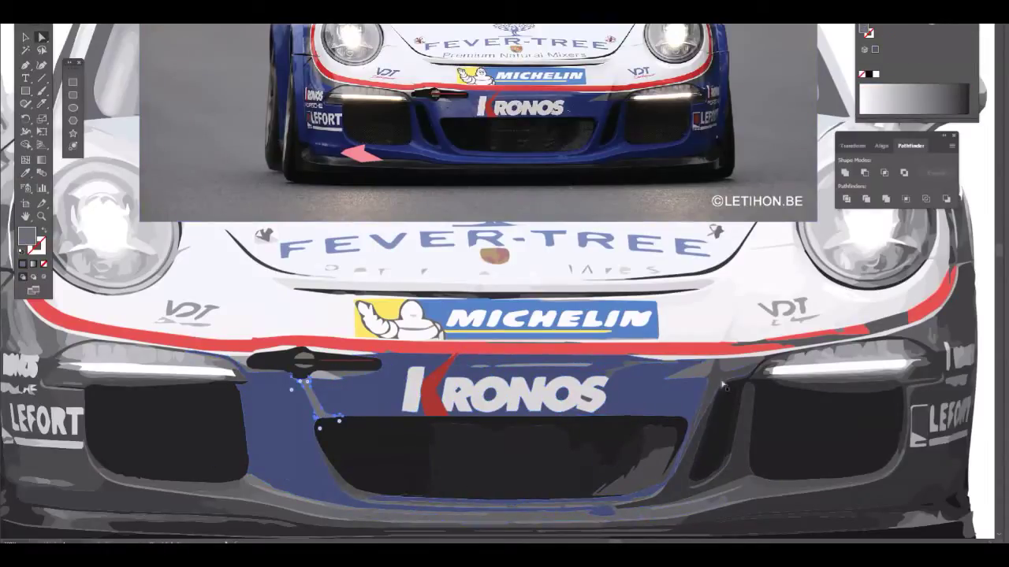
left_click(355, 498)
left_click(380, 509)
scroll(462, 511, "up", 2)
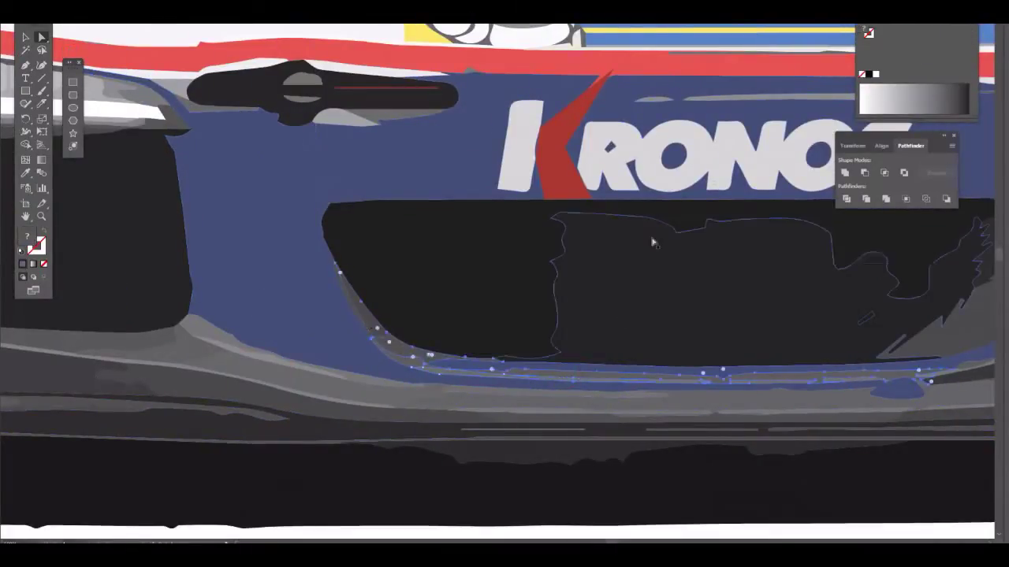
scroll(654, 236, "down", 2)
left_click(610, 408)
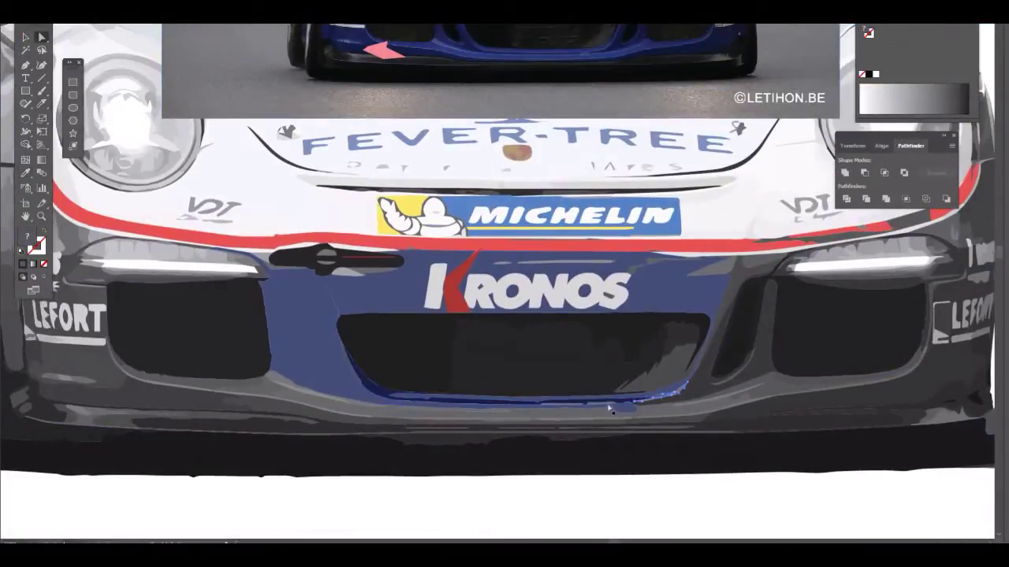
Fill the bumper's bottom-edge strip and lower-left edge with dark navy
left_click(719, 361)
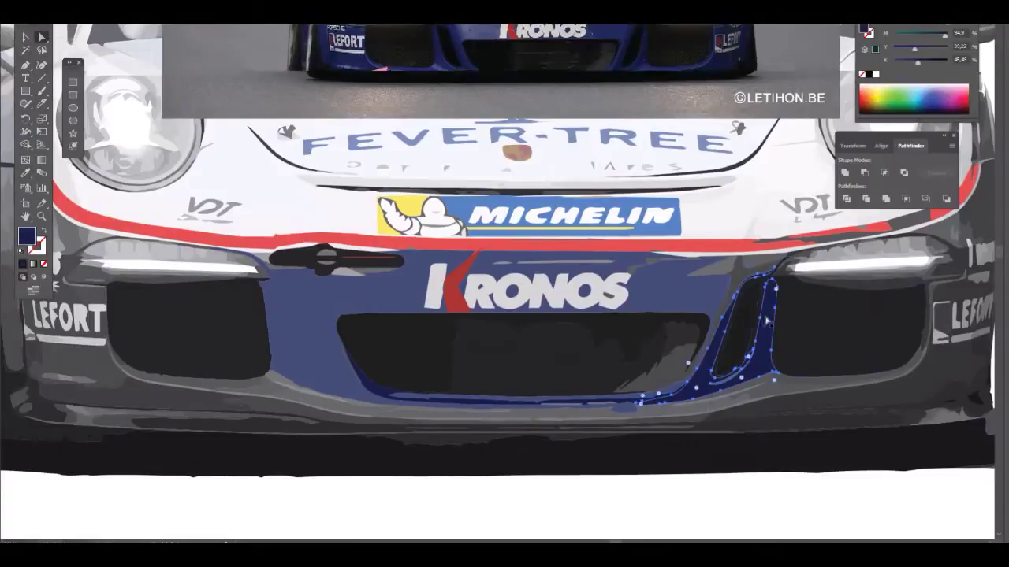
scroll(720, 362, "up", 2)
scroll(713, 394, "up", 1)
left_click(709, 468)
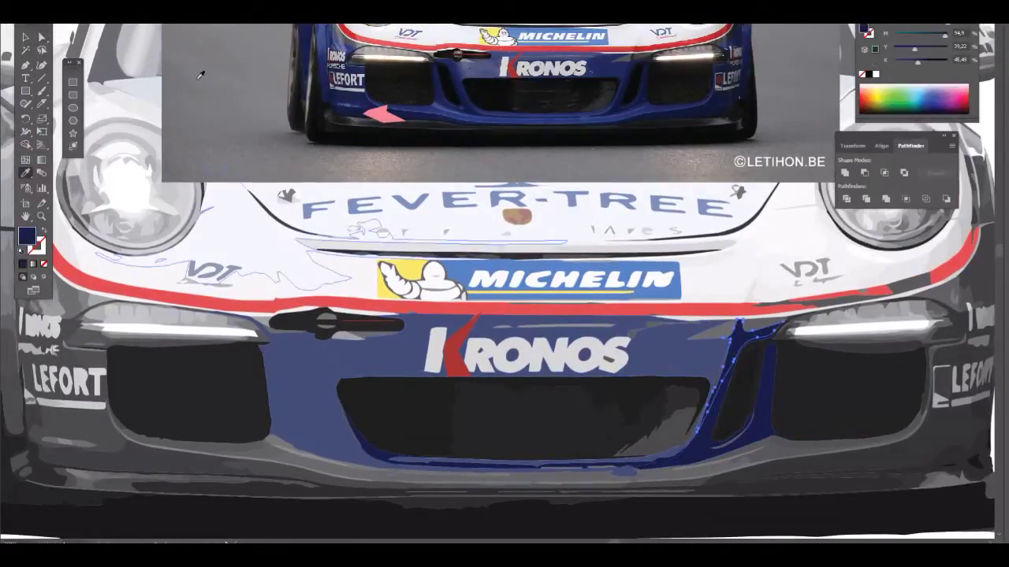
left_click(710, 469)
left_click(26, 176)
left_click(220, 449)
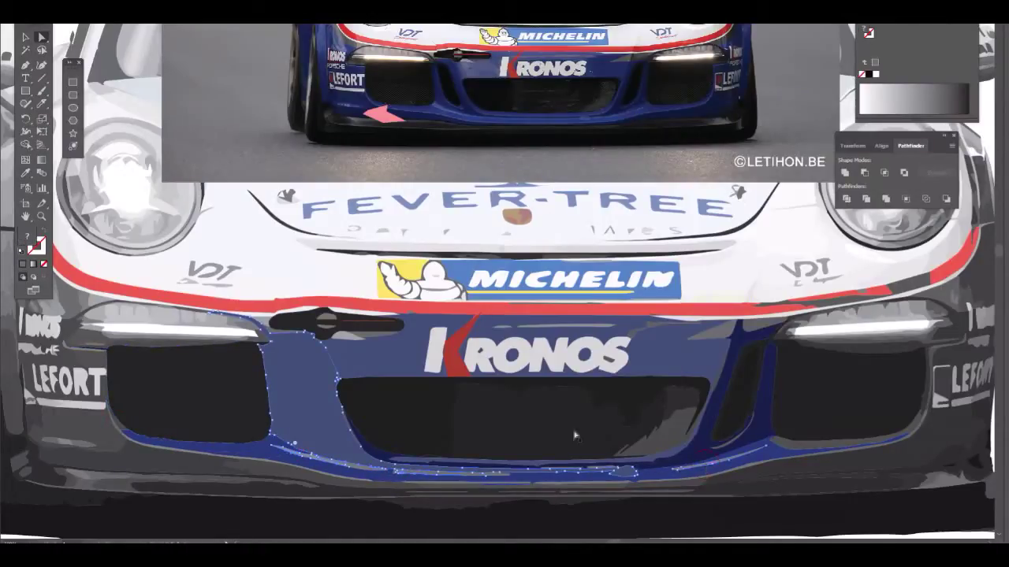
left_click(237, 465, "ctrl")
left_click(188, 402)
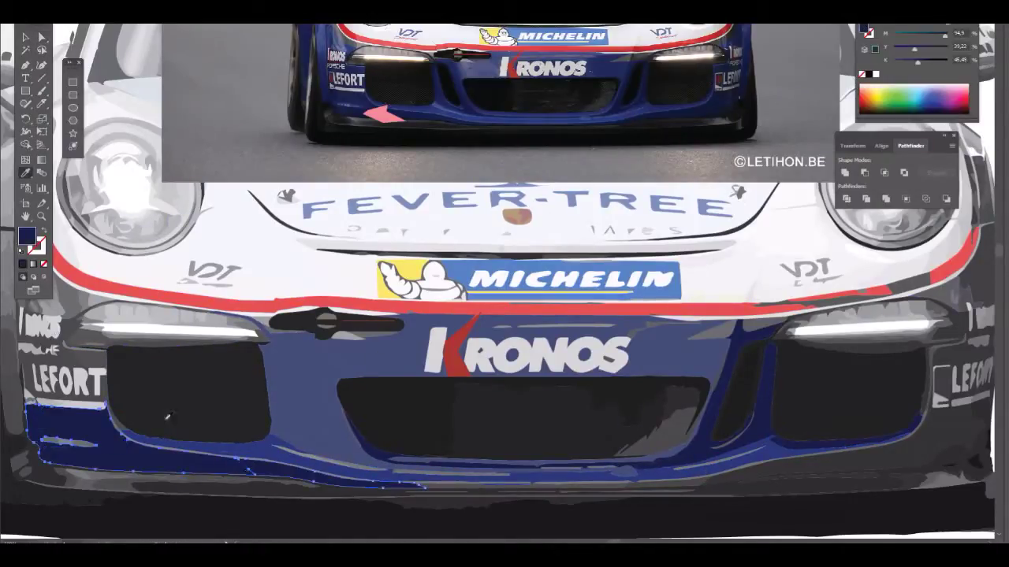
scroll(406, 510, "left", 5)
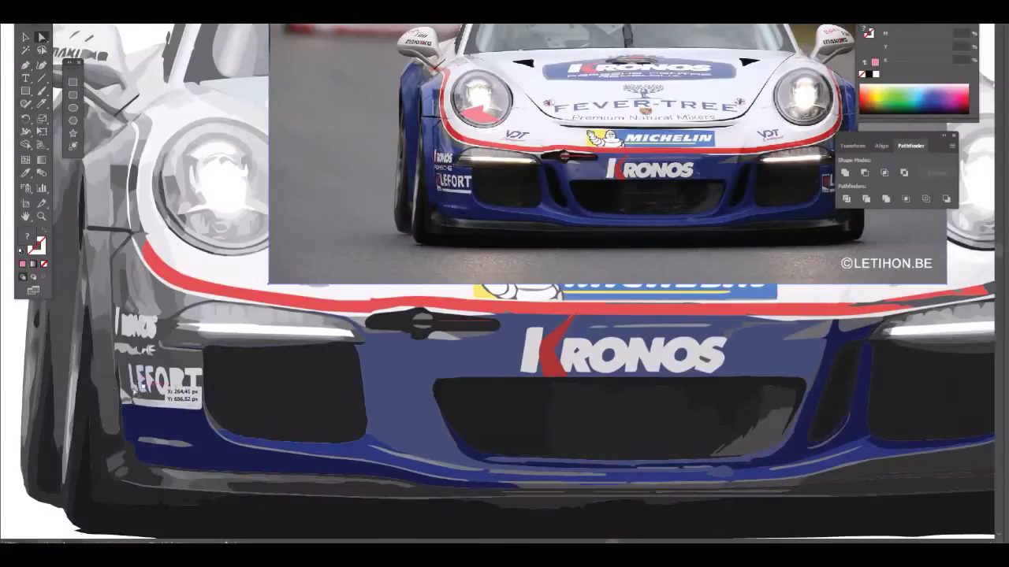
Colour the LEFORT badge and the far-left bumper strip with the bumper's navy blue
left_click(162, 378)
left_click(154, 201)
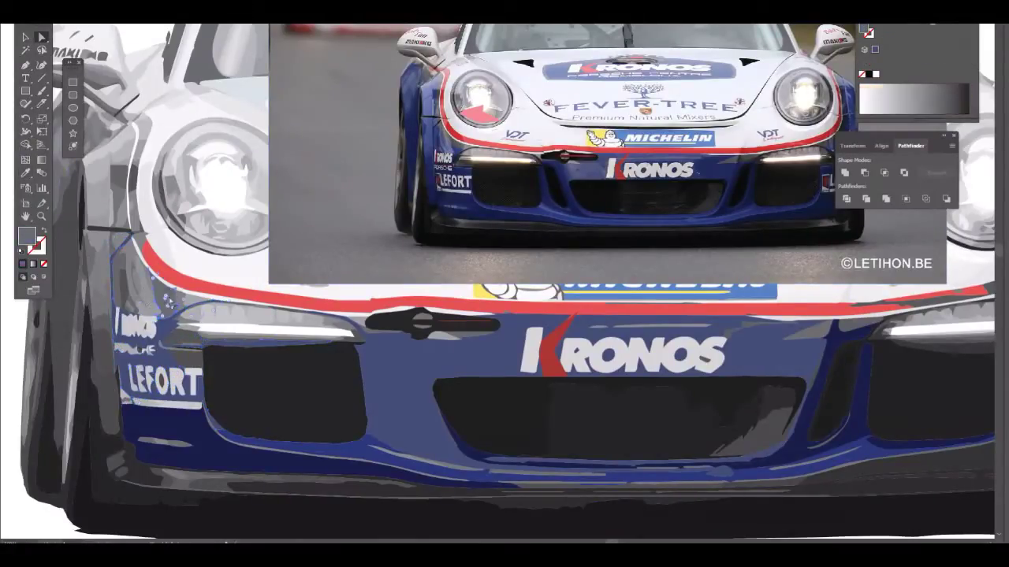
left_click(130, 276)
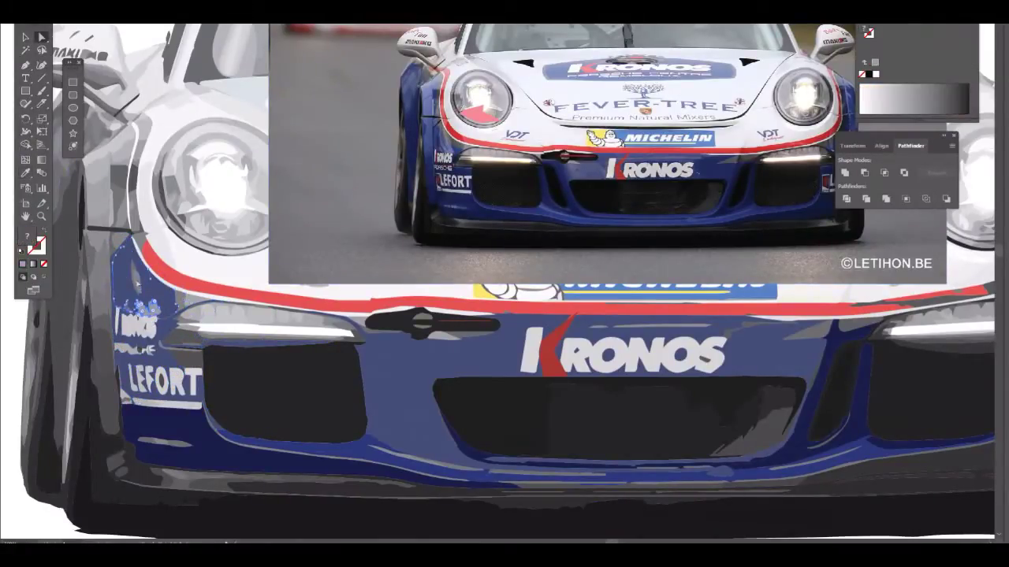
left_click(343, 325)
left_click(181, 300)
left_click(102, 333)
key("i")
left_click(158, 272)
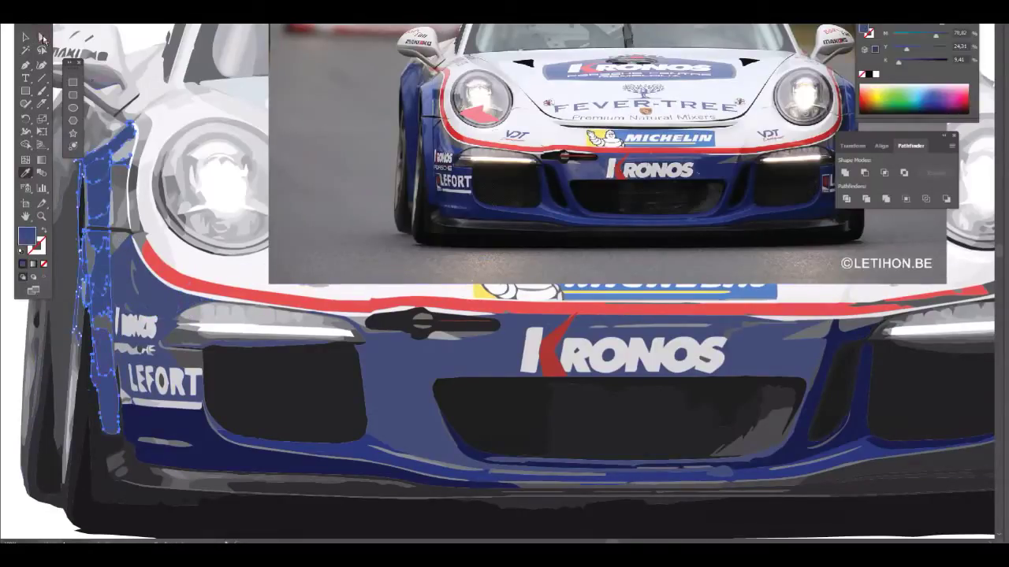
Fill the stripe on the left fender with the photo's red
key("a")
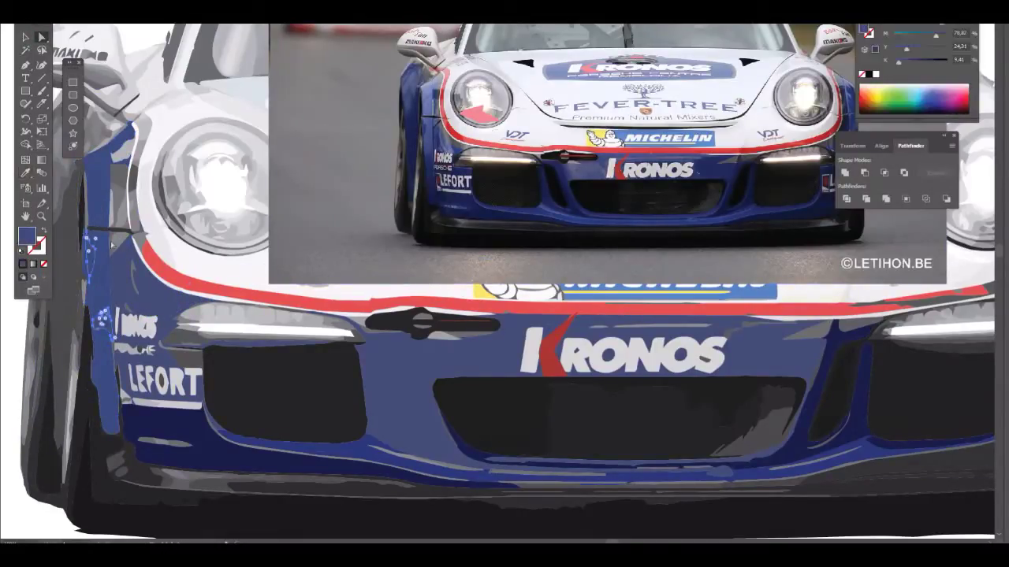
left_click(146, 173)
left_click_drag(130, 247, 151, 222)
left_click(481, 140)
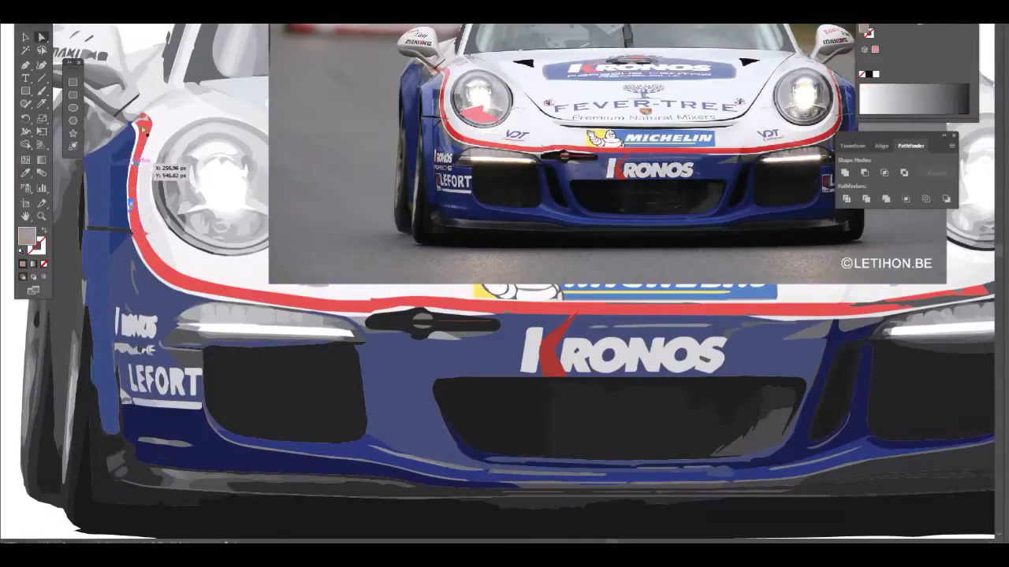
key("a")
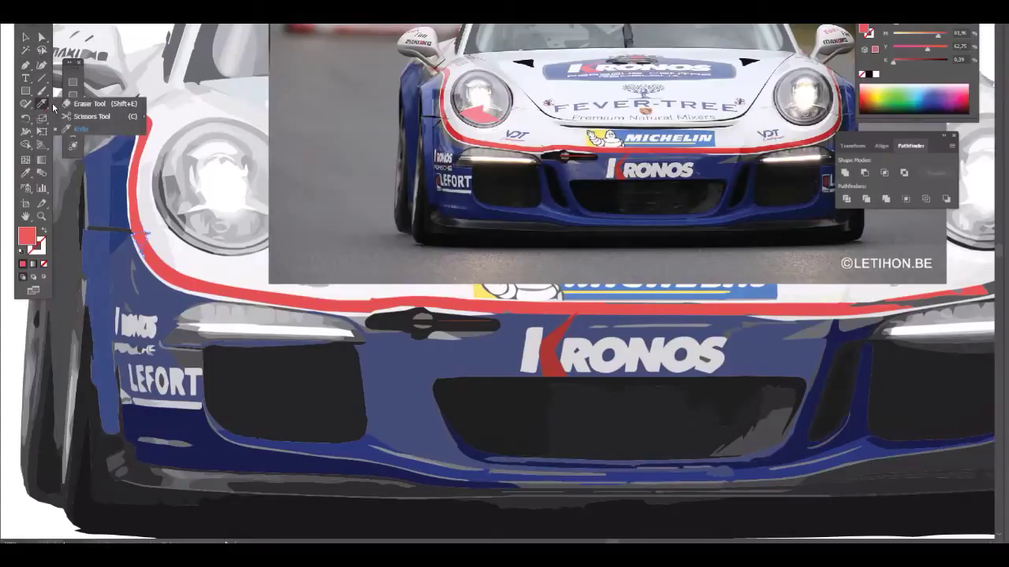
Make the hood area around the VDT decal and the headlight surround white
left_click(150, 232)
scroll(321, 295, "up", 1)
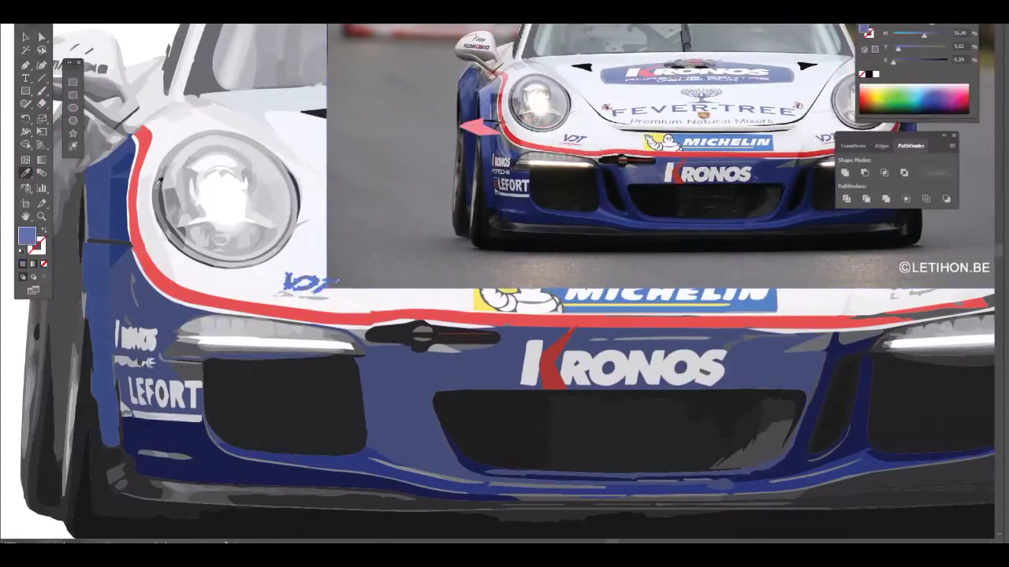
left_click(158, 263)
left_click(149, 205, "shift")
key("i")
left_click(279, 130)
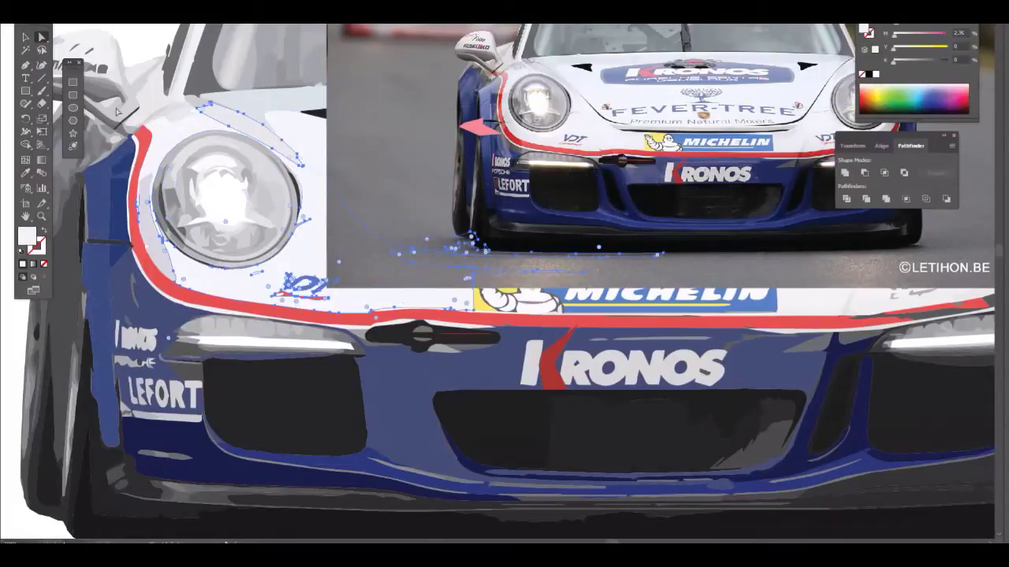
Give the headlight glare a beige tone sampled from the photo's headlight
left_click(224, 197, "ctrl")
left_click(545, 101)
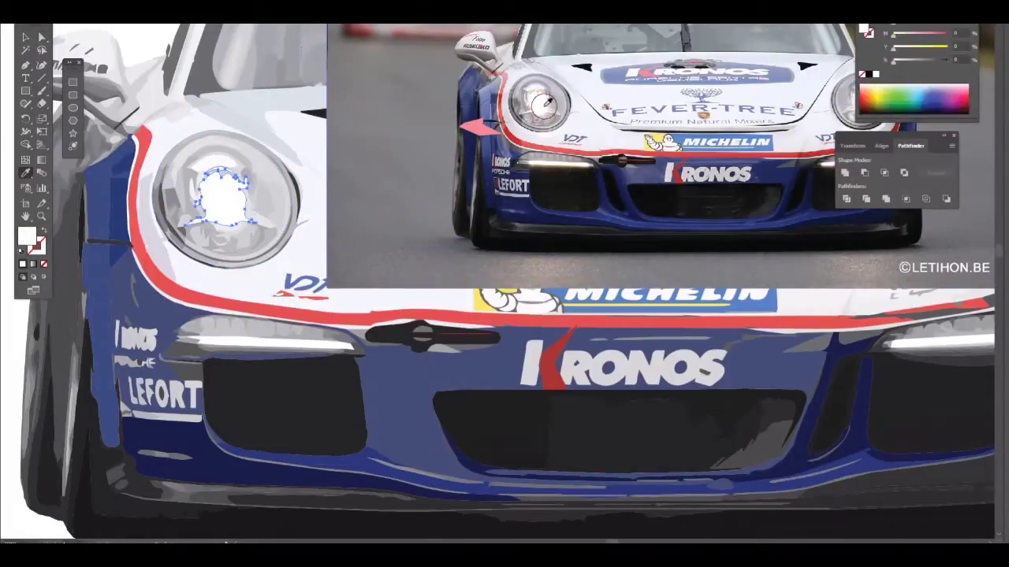
left_click_drag(907, 50, 931, 49)
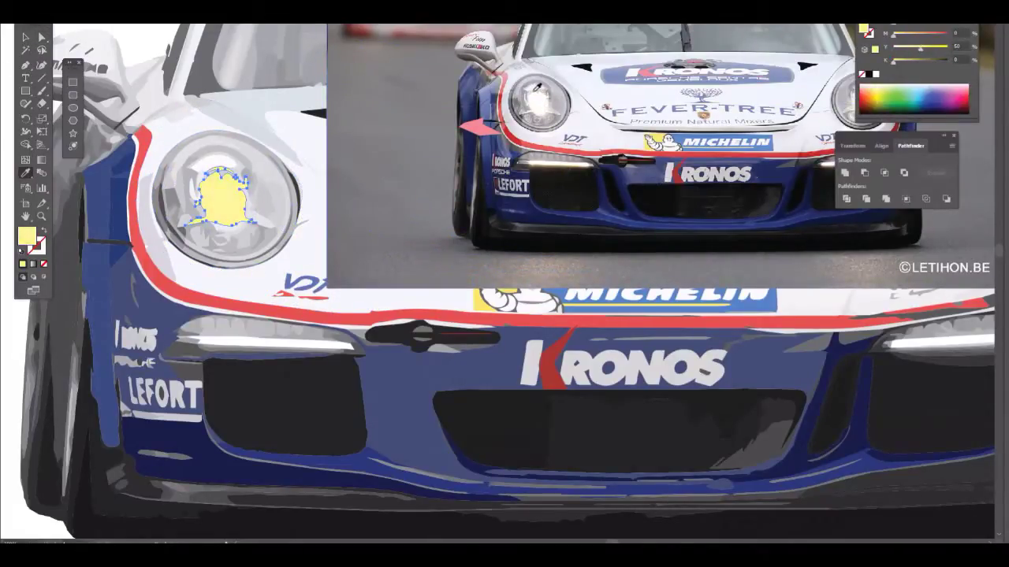
left_click(534, 87)
left_click(207, 164)
left_click(184, 117)
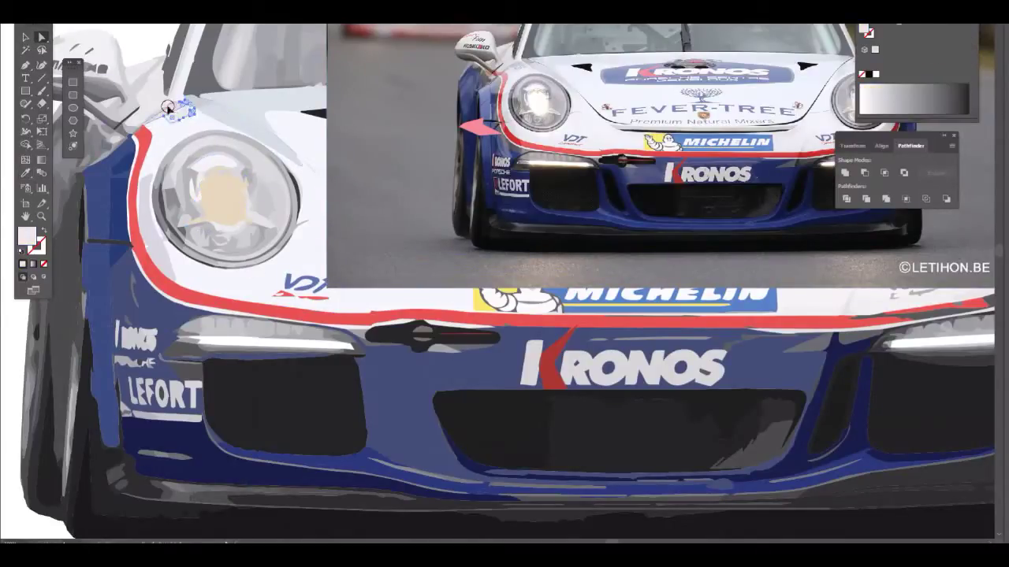
Merge the left fender pieces into one shape and colour it the bumper's blue
scroll(709, 538, "up", 1)
left_click_drag(709, 538, 902, 550)
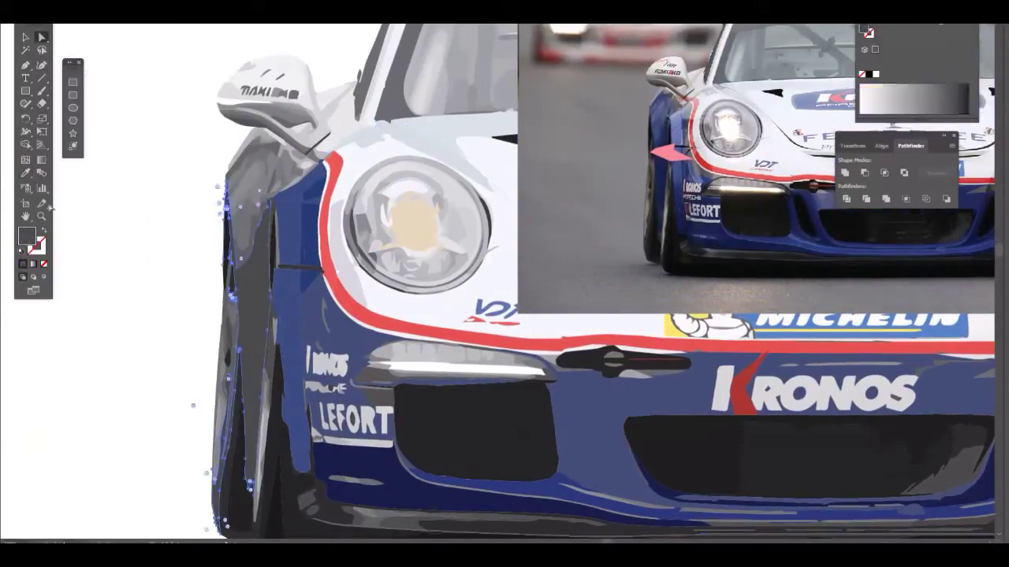
left_click(236, 165)
left_click(845, 173)
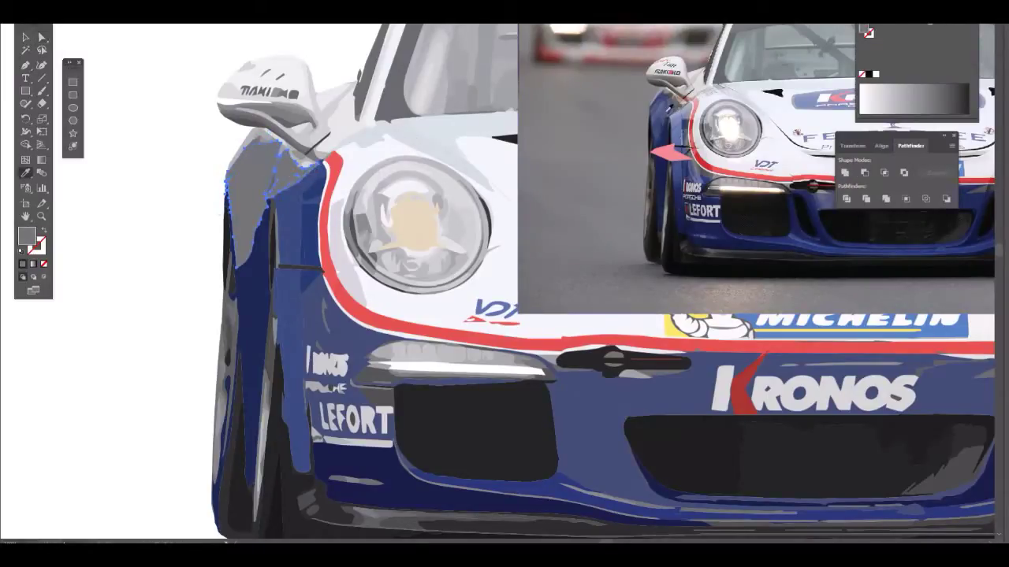
left_click(323, 162)
Select the shapes at the mirror's base and the pieces of the mirror logo
left_click(311, 158, "ctrl")
left_click(252, 142, "ctrl")
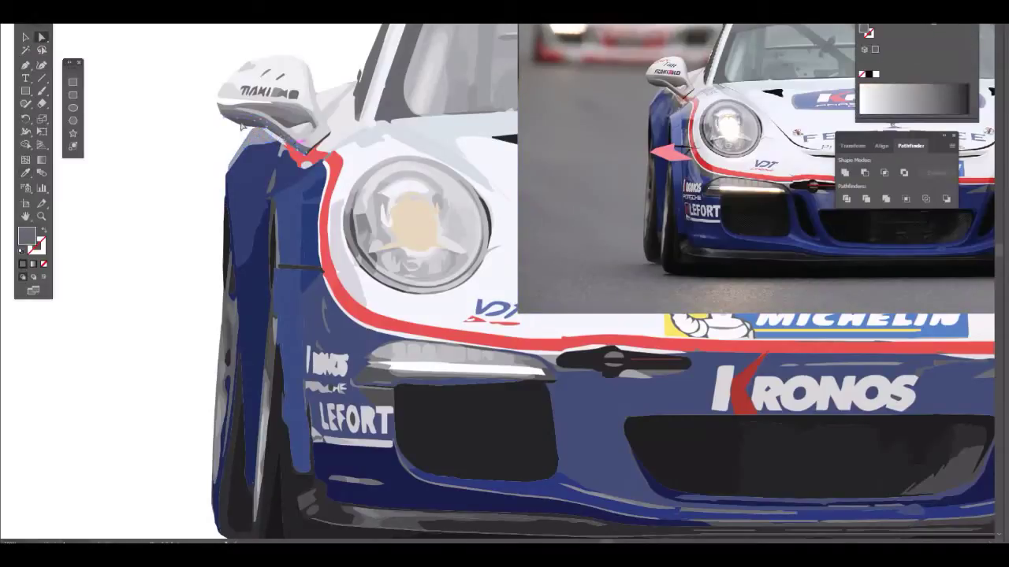
left_click(268, 93)
left_click_drag(306, 54, 214, 106)
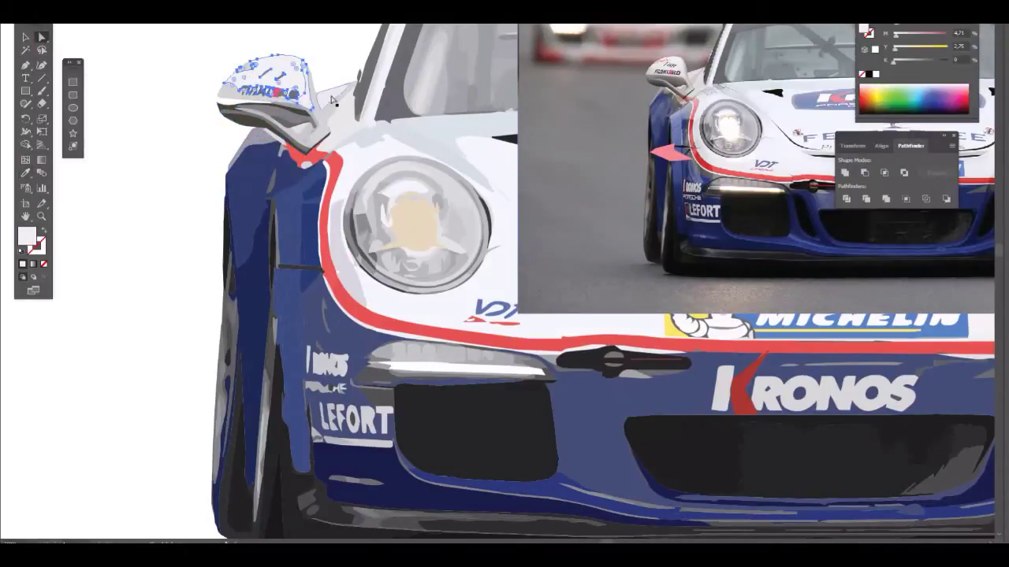
left_click(457, 164)
Zoom out and move the reference photo to the upper left
scroll(457, 164, "up", 1)
scroll(458, 164, "up", 1)
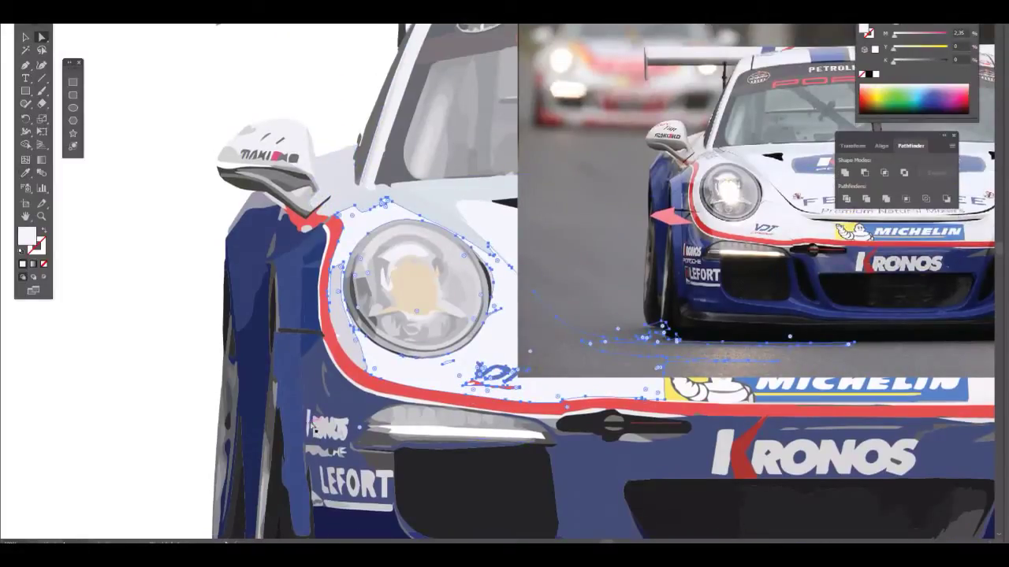
key("ctrl+minus")
left_click_drag(630, 160, 646, 384)
left_click_drag(754, 381, 523, 253)
key("ctrl+plus")
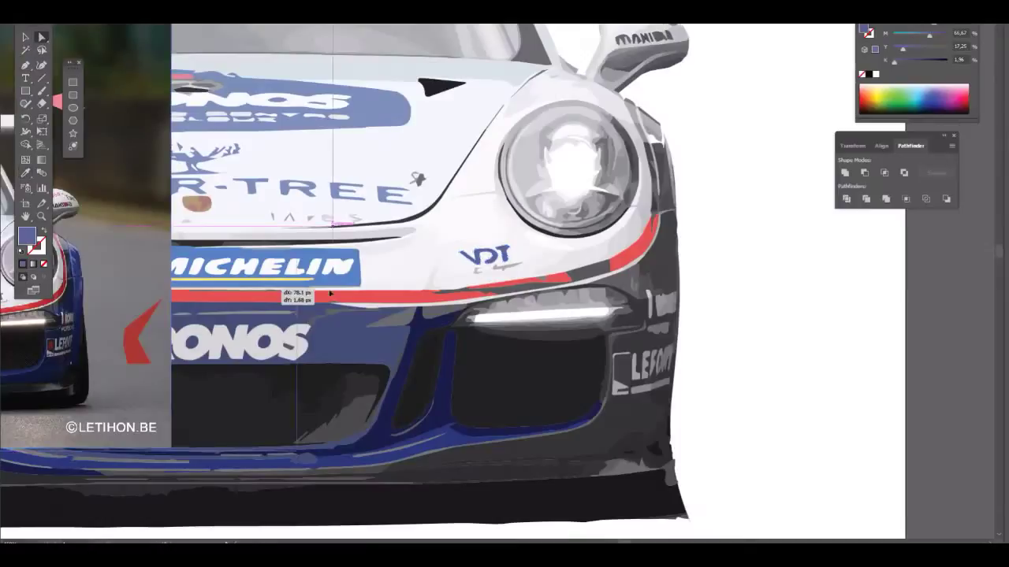
Select the VDT decal, the headlight rim and the red stripe on the right side
key("ctrl+plus")
left_click(487, 282)
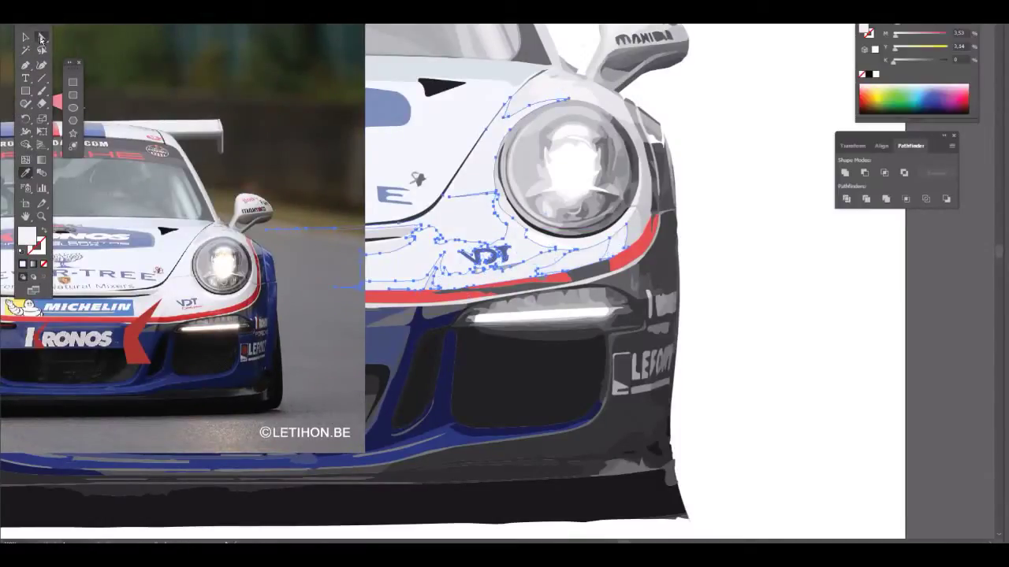
left_click(637, 148)
left_click(410, 293)
left_click(656, 189)
key("ctrl+plus")
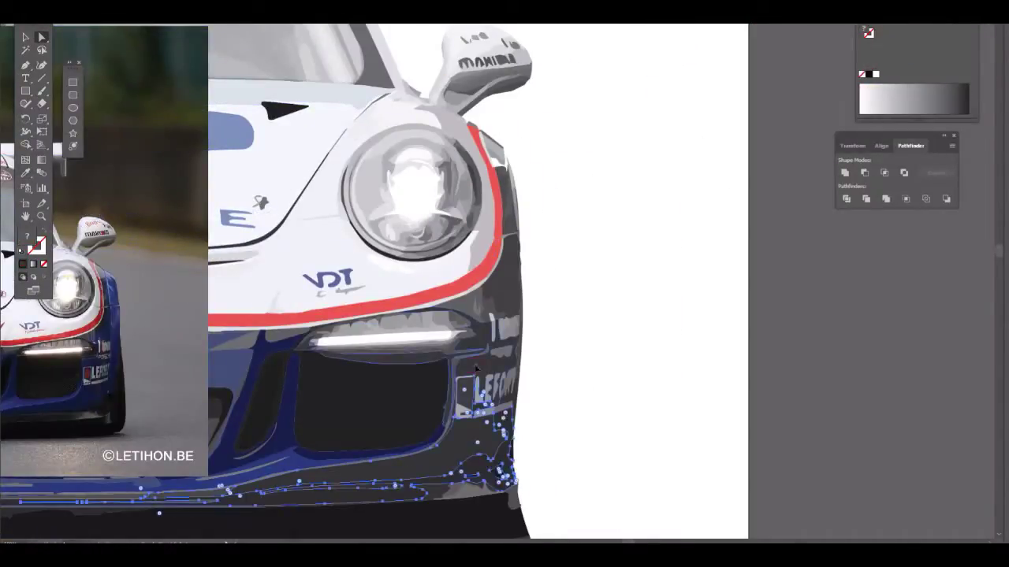
Select the dark-blue lower body and the navy side panel on the right edge
left_click(501, 477)
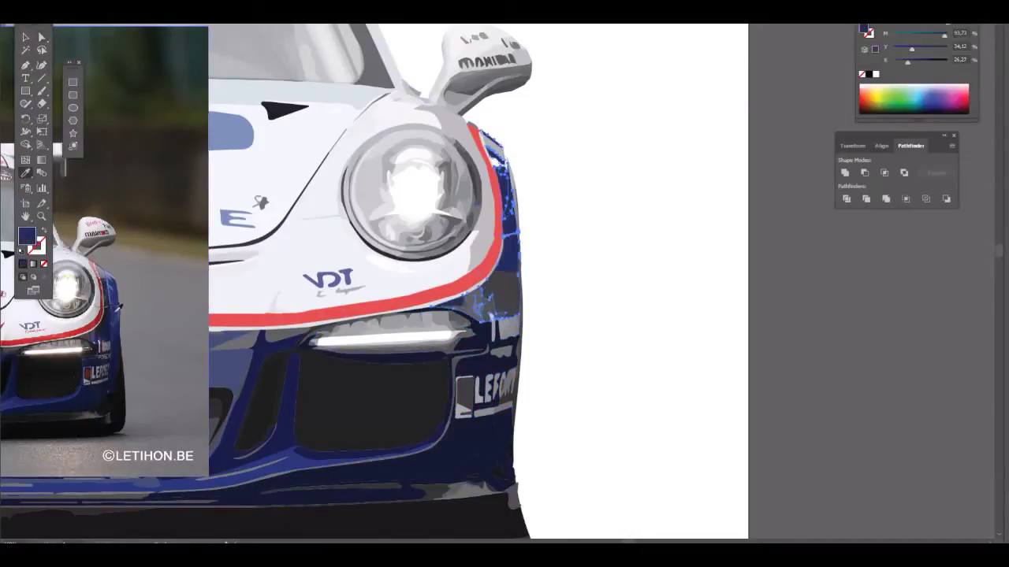
left_click(498, 156)
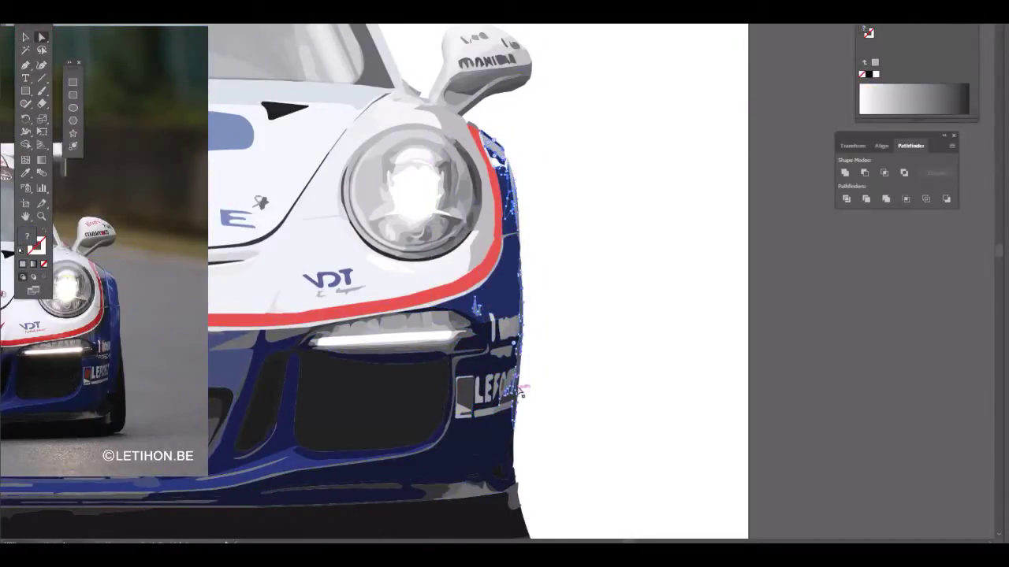
left_click(519, 398)
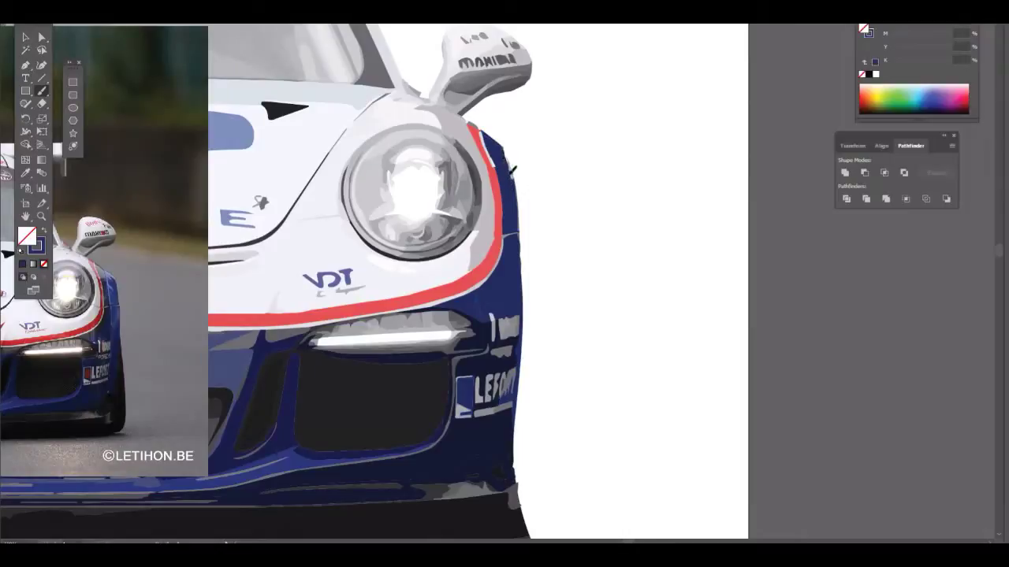
scroll(498, 106, "up", 2)
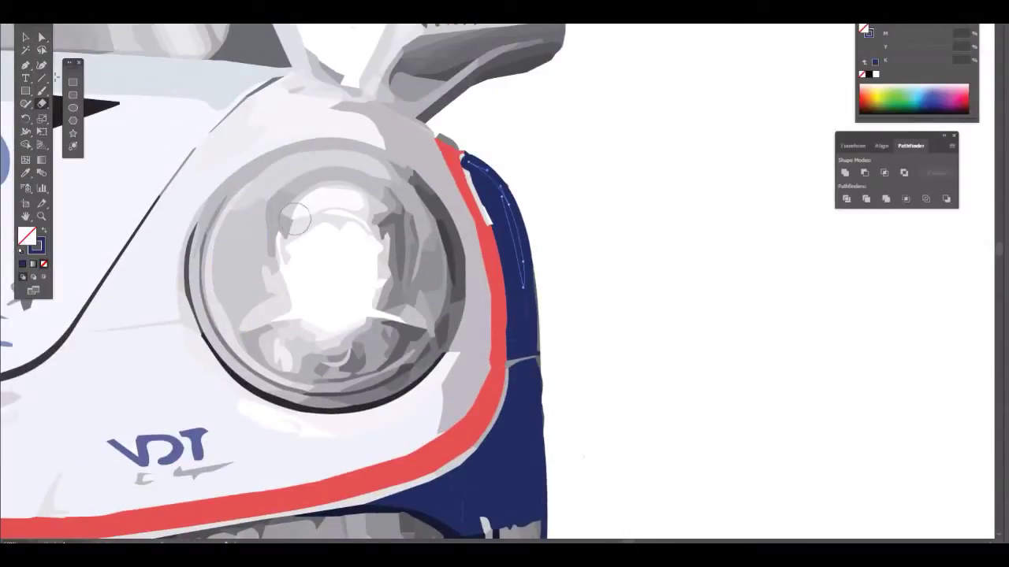
Paint the mirror's dark-blue underside with the Blob Brush, then select all the car's paths
left_click(41, 103)
key("shift+x")
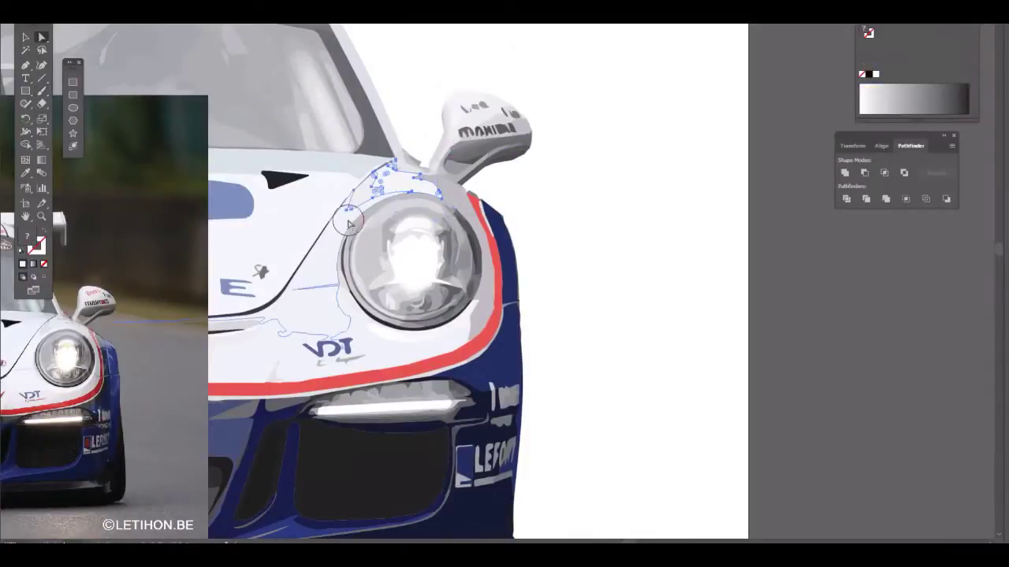
left_click_drag(461, 181, 528, 141)
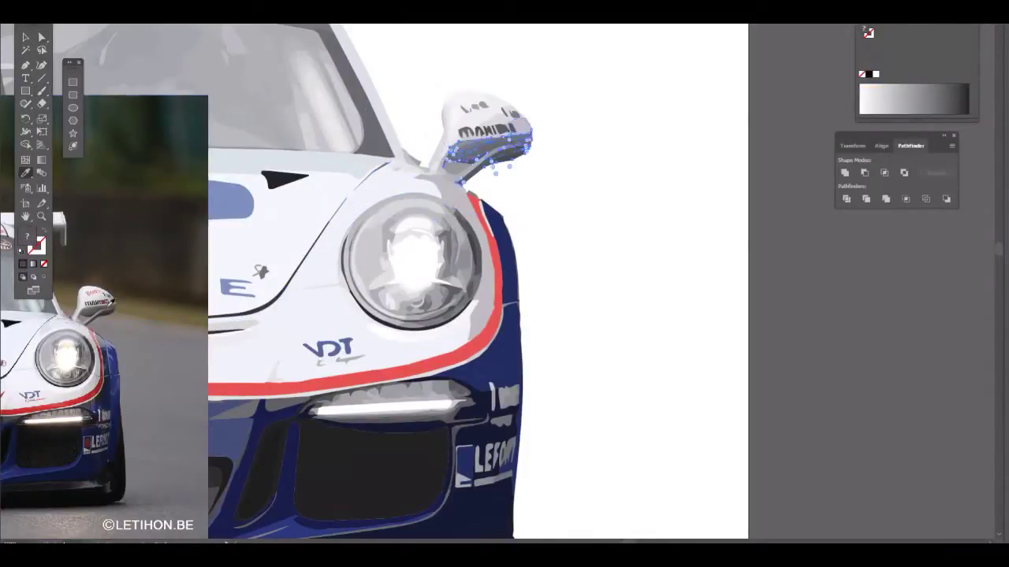
left_click_drag(449, 162, 524, 106)
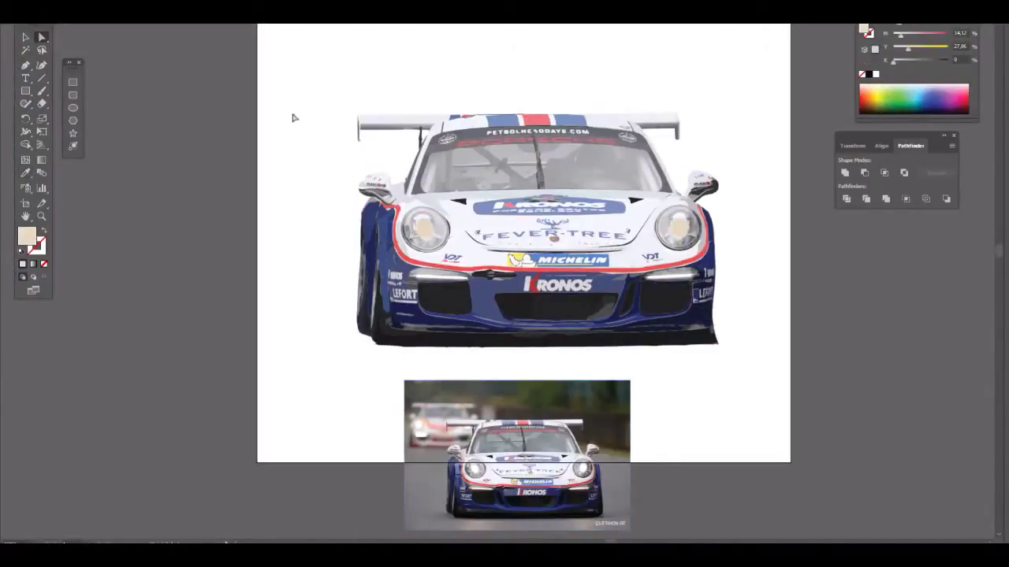
left_click_drag(293, 117, 743, 368)
left_click(758, 378)
left_click_drag(308, 57, 755, 378)
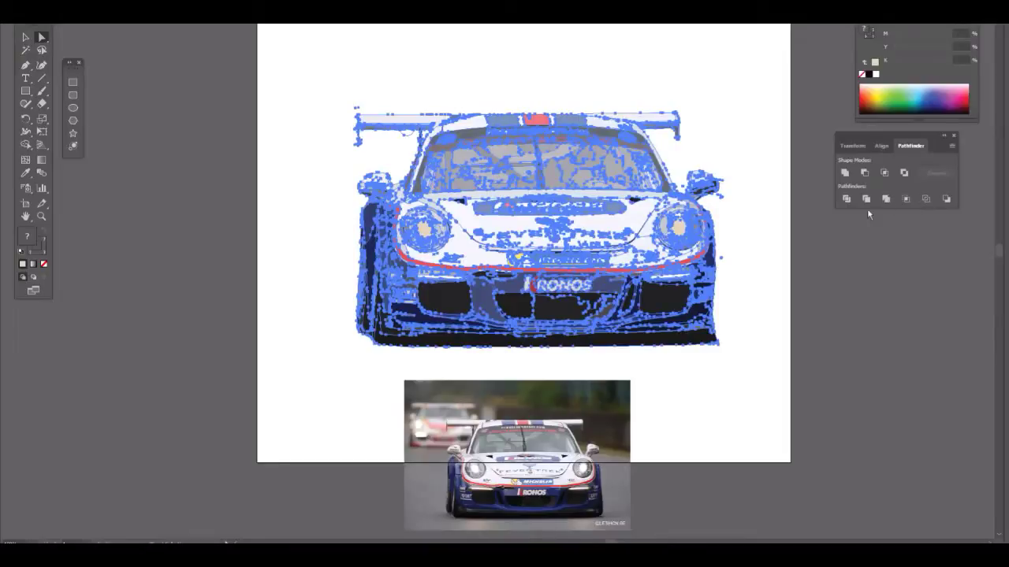
Delete the reference photo, scale the car up to fill the artboard, and zoom out
left_click(868, 213)
left_click_drag(517, 455, 210, 200)
key("Delete")
key("v")
mouse_move(300, 56)
left_mouse_down()
mouse_move(356, 350)
mouse_move(289, 394)
left_mouse_up()
key("ctrl+minus")
left_click(652, 285)
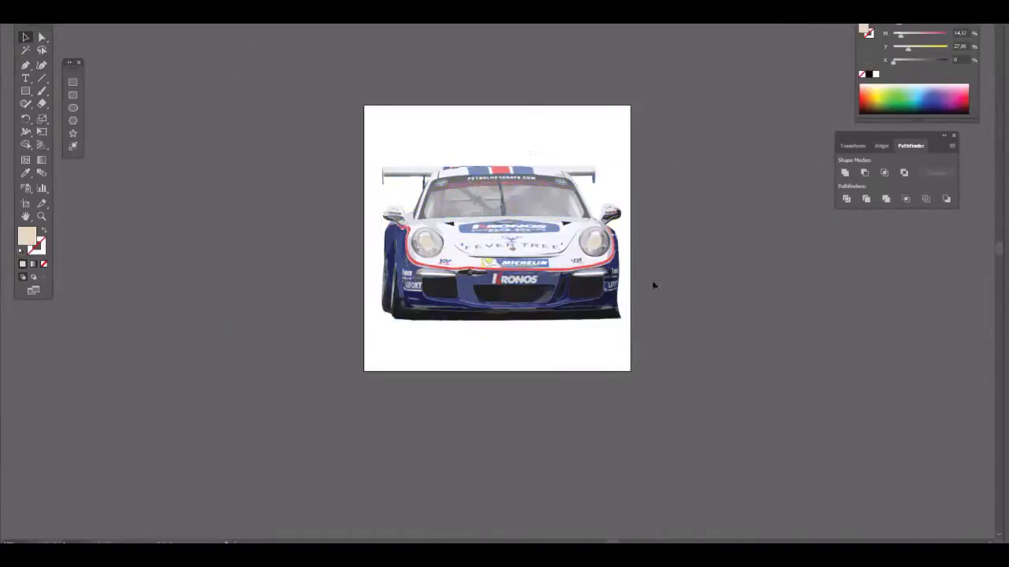